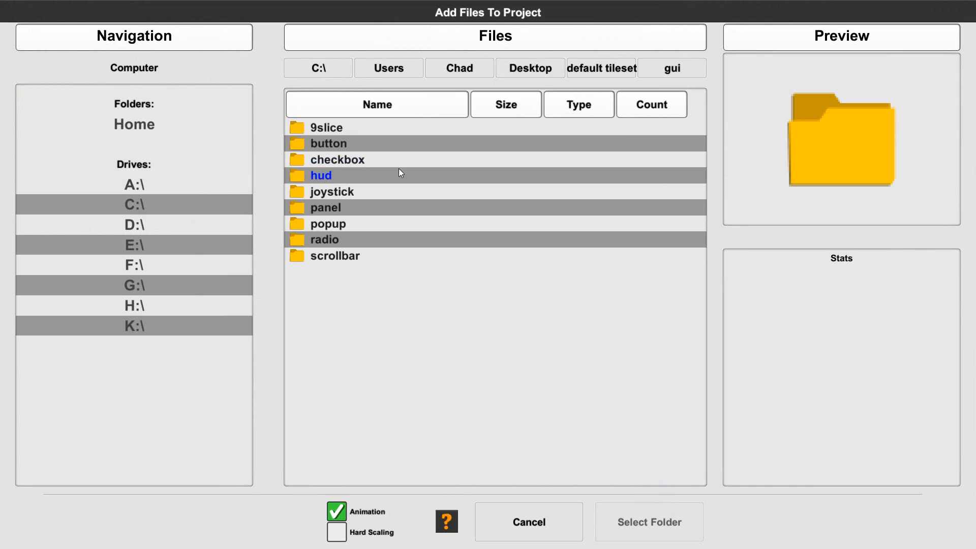
Open the hud_hearts folder inside the gui hud folder
double_click(328, 175)
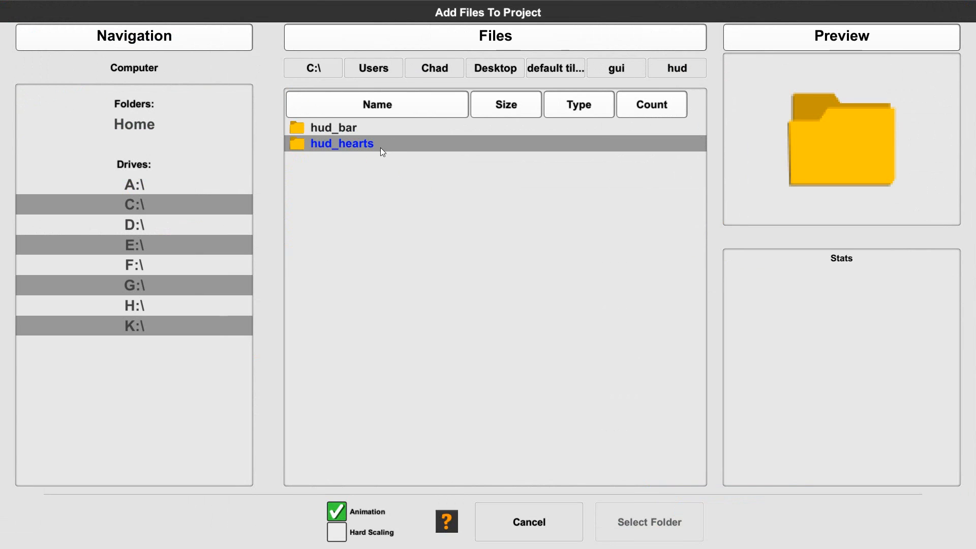
double_click(335, 144)
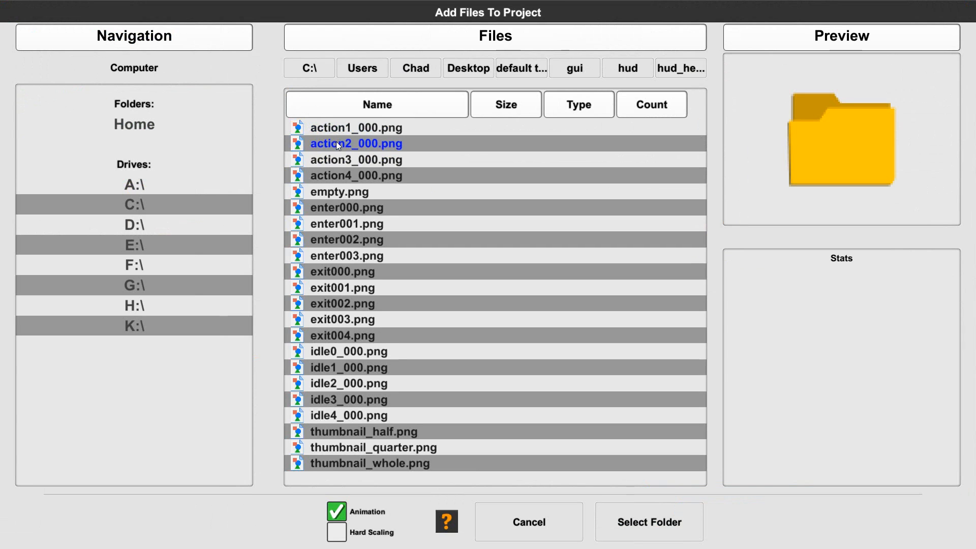
Preview the heart images for the action, empty, enter and exit states in the hud_hearts folder
left_click(371, 162)
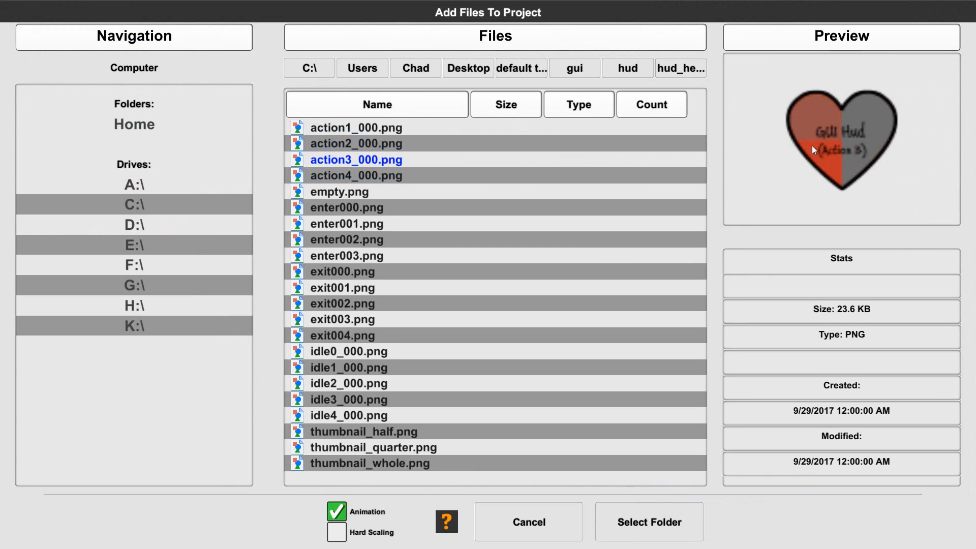
left_click(372, 178)
left_click(352, 193)
left_click(357, 204)
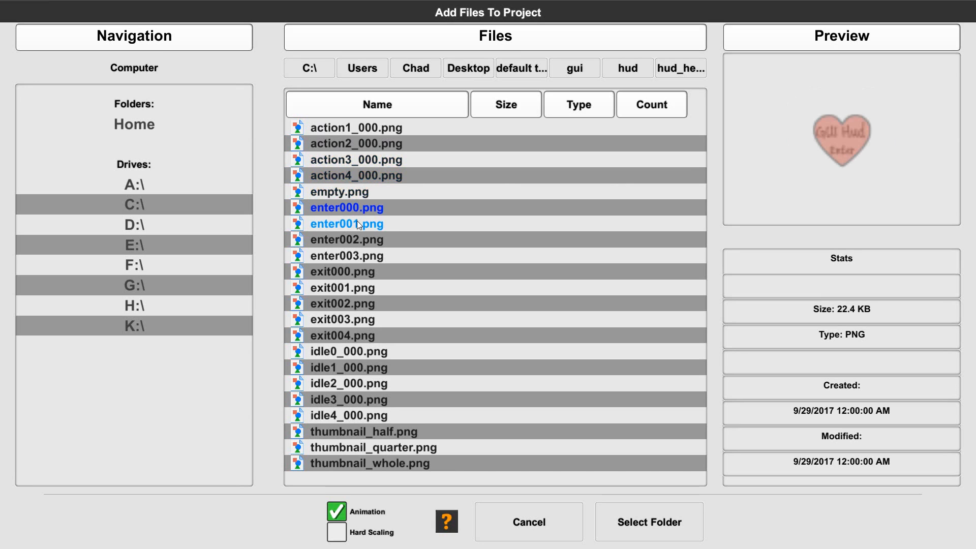
left_click(357, 222)
left_click(355, 239)
left_click(354, 254)
left_click(350, 273)
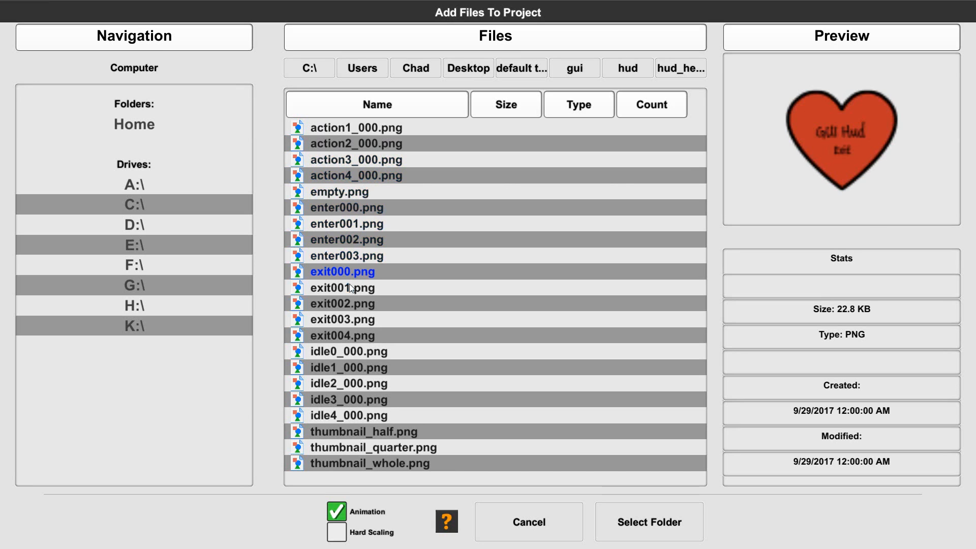
left_click(346, 303)
left_click(342, 320)
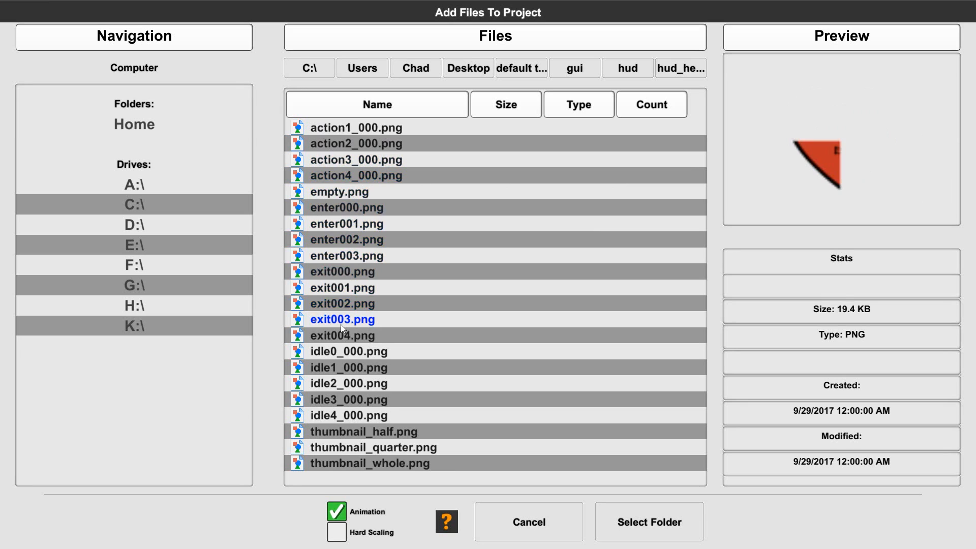
left_click(340, 332)
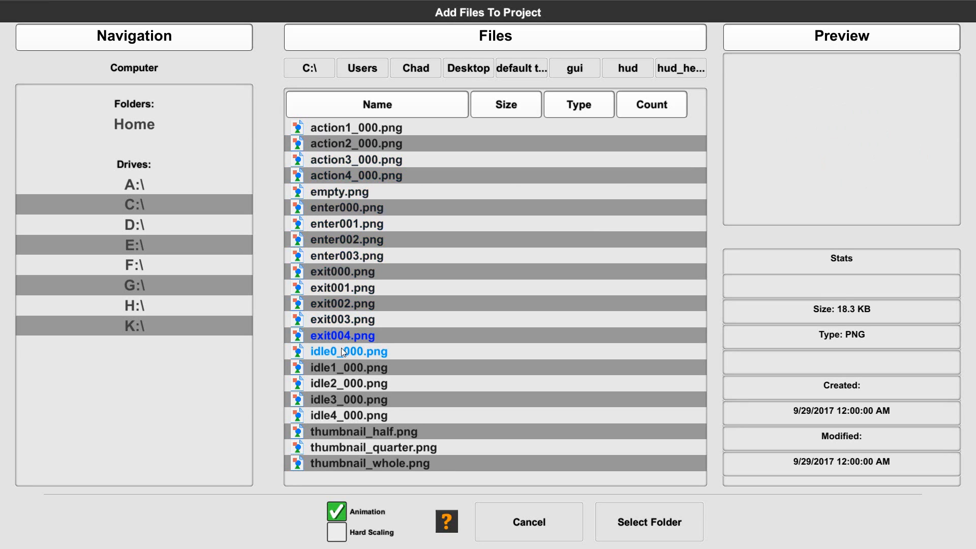
Preview the idle0 to idle4 images and the half, quarter and whole thumbnail images
left_click(340, 347)
left_click(343, 365)
left_click(342, 384)
left_click(342, 401)
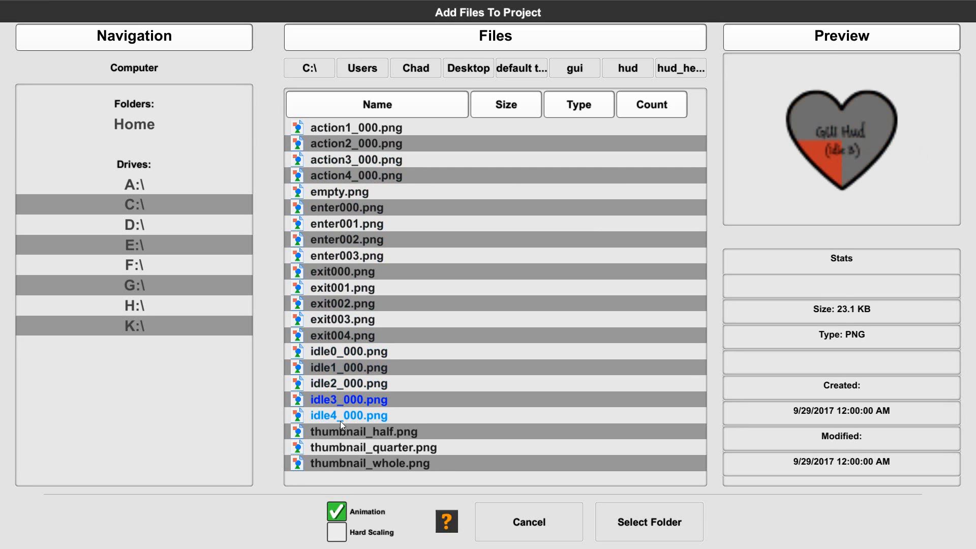
left_click(340, 420)
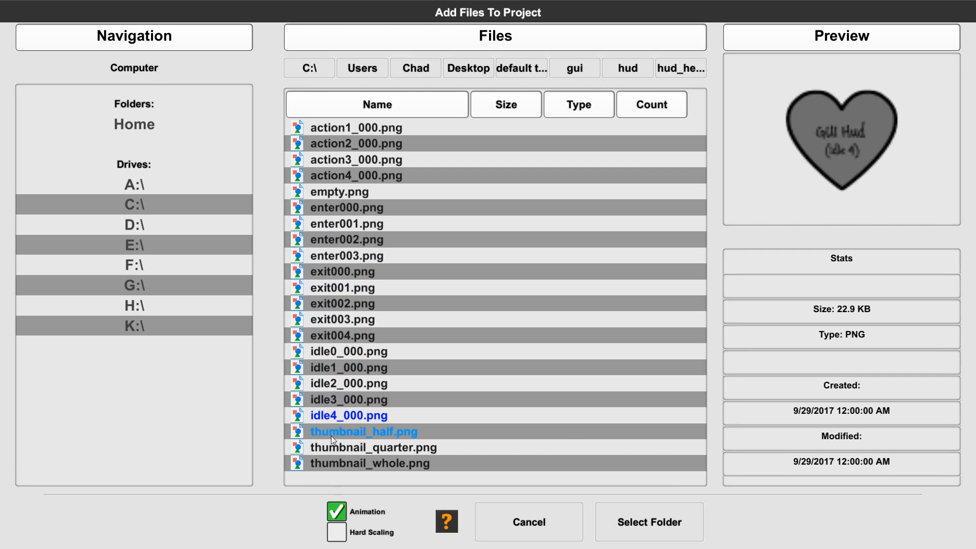
left_click(351, 433)
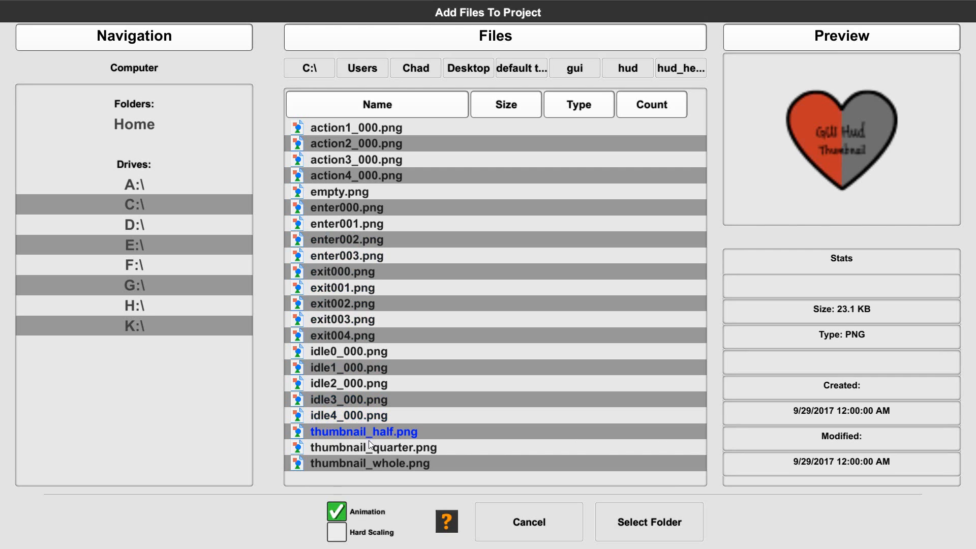
left_click(369, 450)
left_click(368, 464)
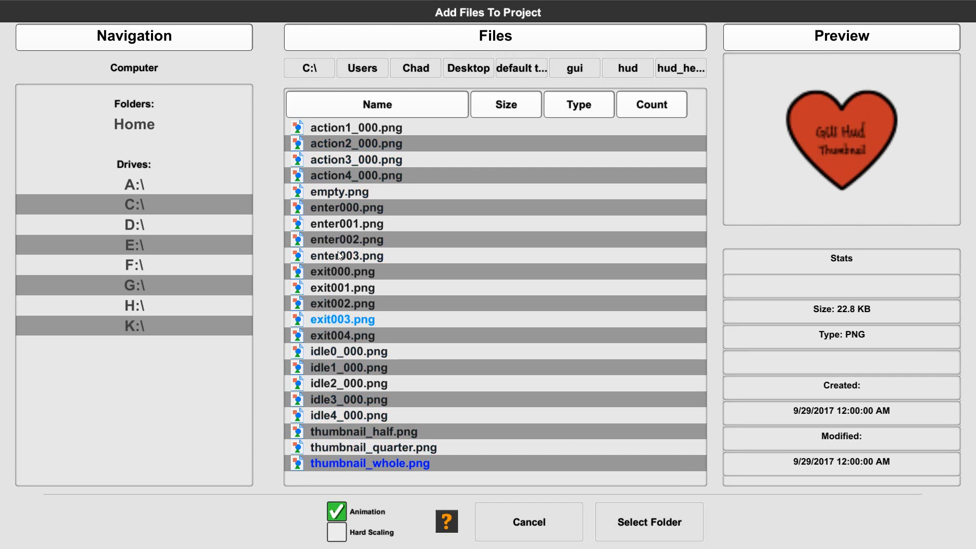
Preview the action2, action3 and action4 heart images again
left_click(352, 136)
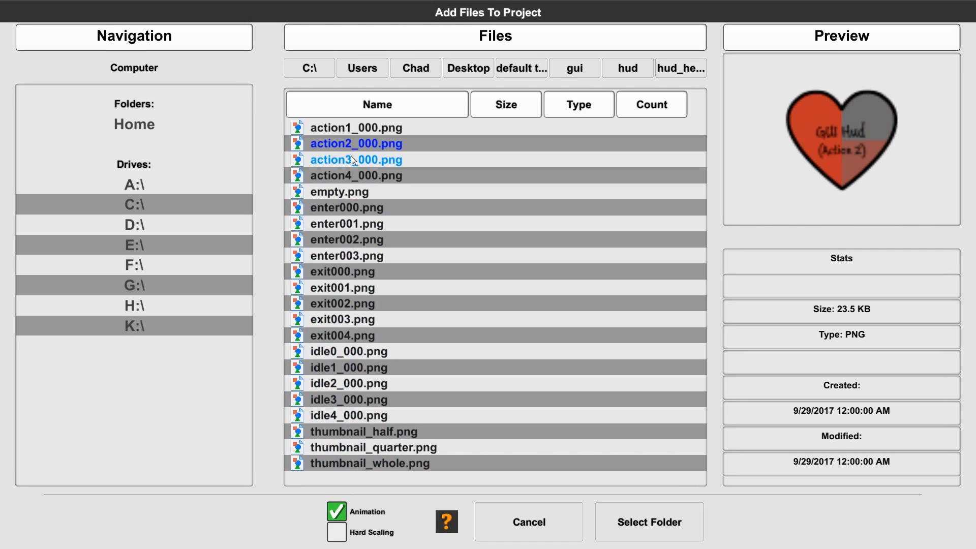
left_click(352, 158)
left_click(352, 177)
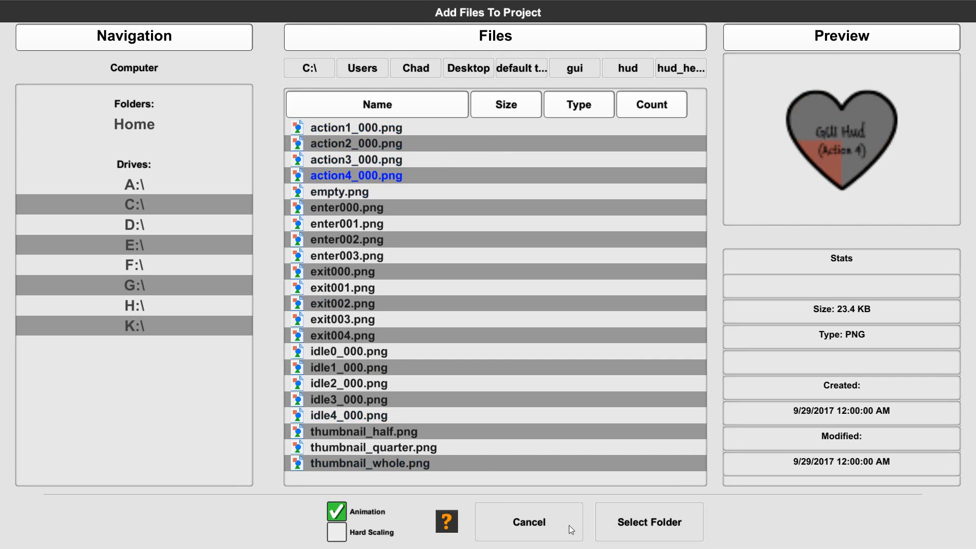
Add the hud_hearts folder to the project with Animation enabled and assign the Gui tile type to the heart tile
left_click(675, 523)
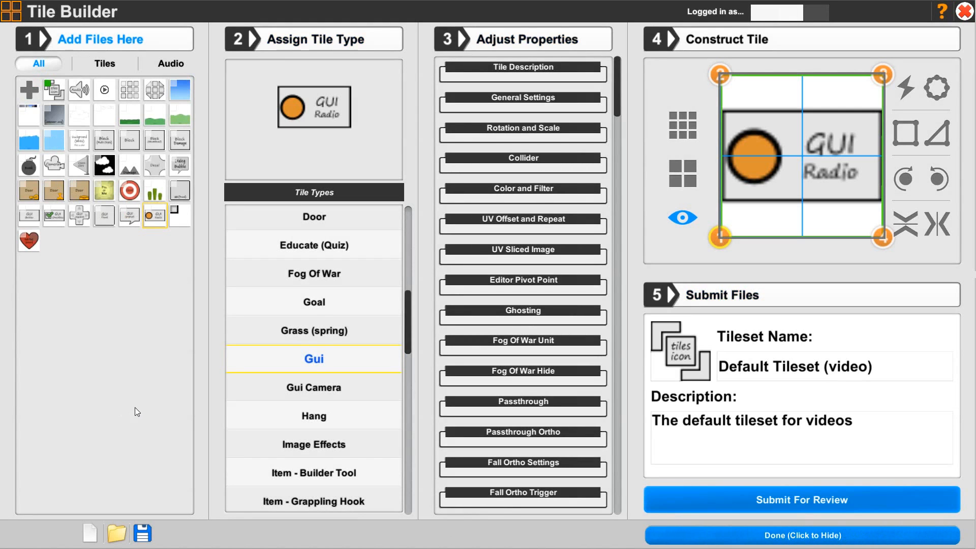
left_click(29, 243)
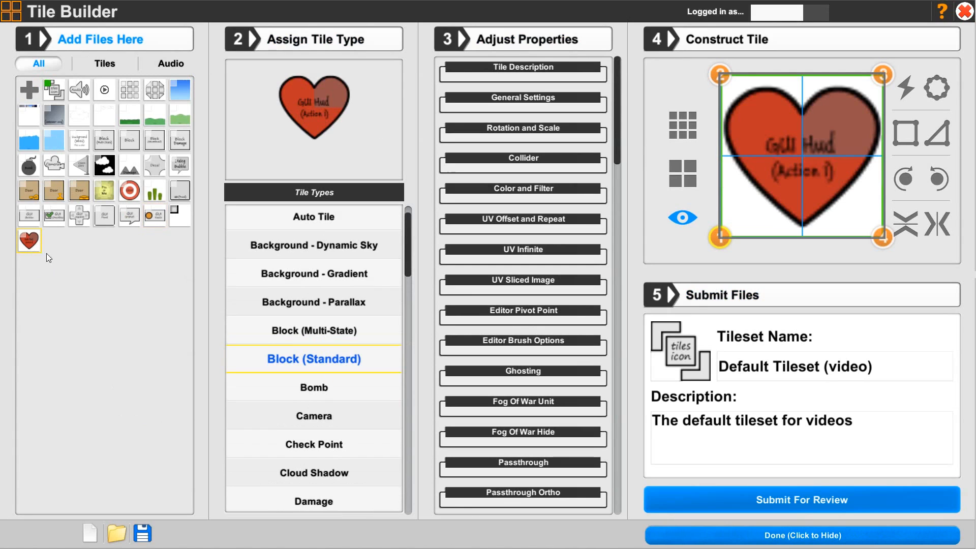
left_click_drag(406, 266, 405, 343)
left_click(351, 362)
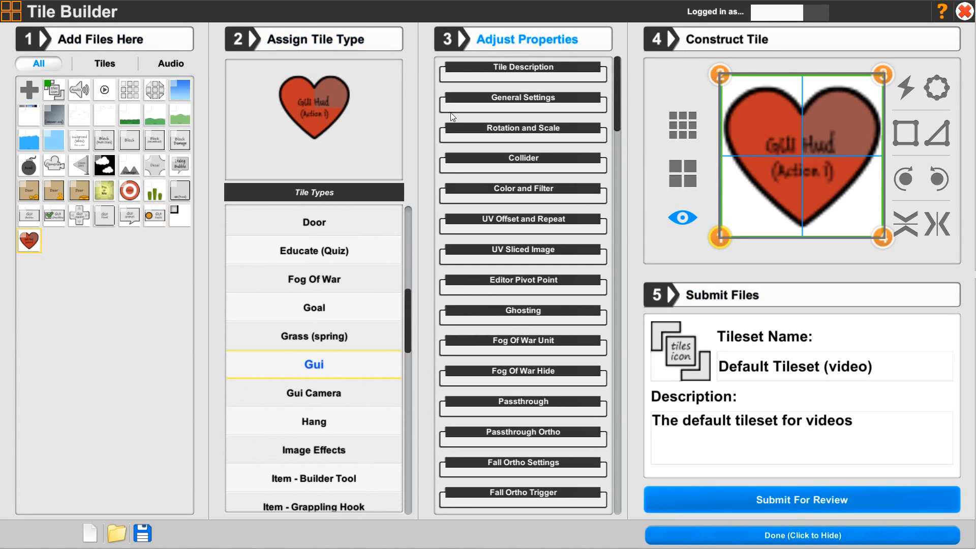
Name the tile as a Gui hud heart in its Tile Description, adding "(4 part)" to the name
left_click(475, 65)
left_click(473, 109)
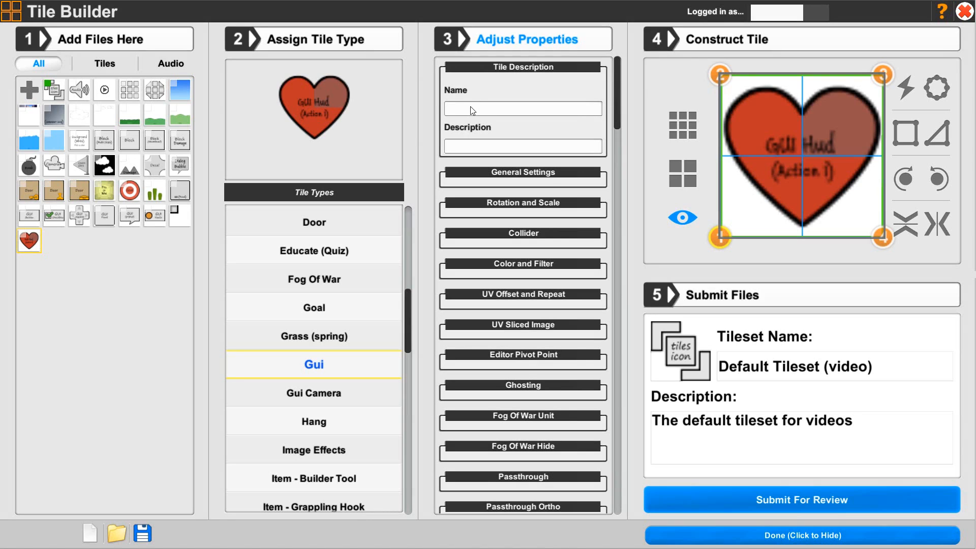
type("Gui hud")
type("Heart")
key("Home")
type("Hud")
key("Delete")
type("h")
left_click(480, 73)
left_click(478, 71)
type("(4 part)")
left_click(491, 68)
Set the heart tile's image offset to 2 and its animation frames per second to 4 in General Settings
left_click(489, 98)
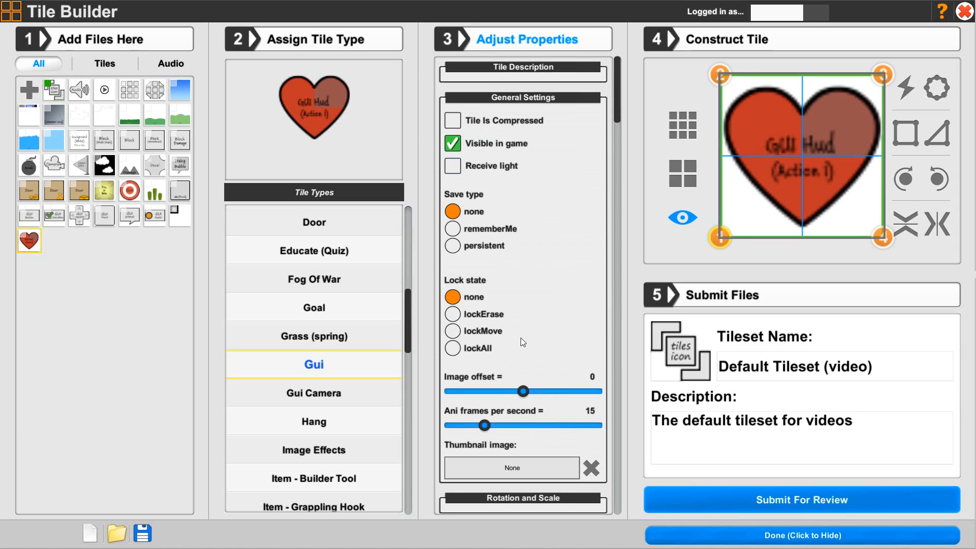
left_click_drag(542, 394, 550, 391)
left_click_drag(485, 425, 460, 426)
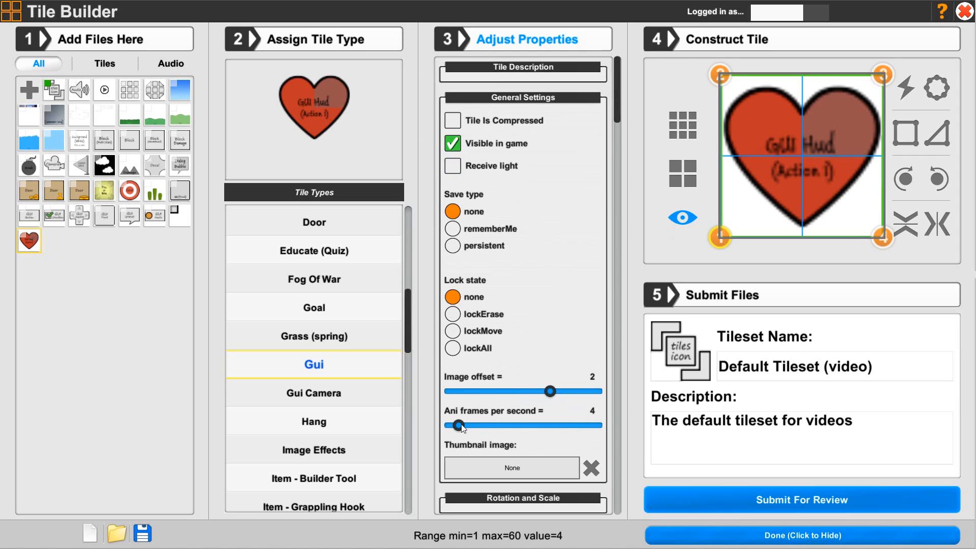
Choose thumbnail_quarter as the heart tile's thumbnail image and collapse General Settings
scroll(467, 420, "down", 5)
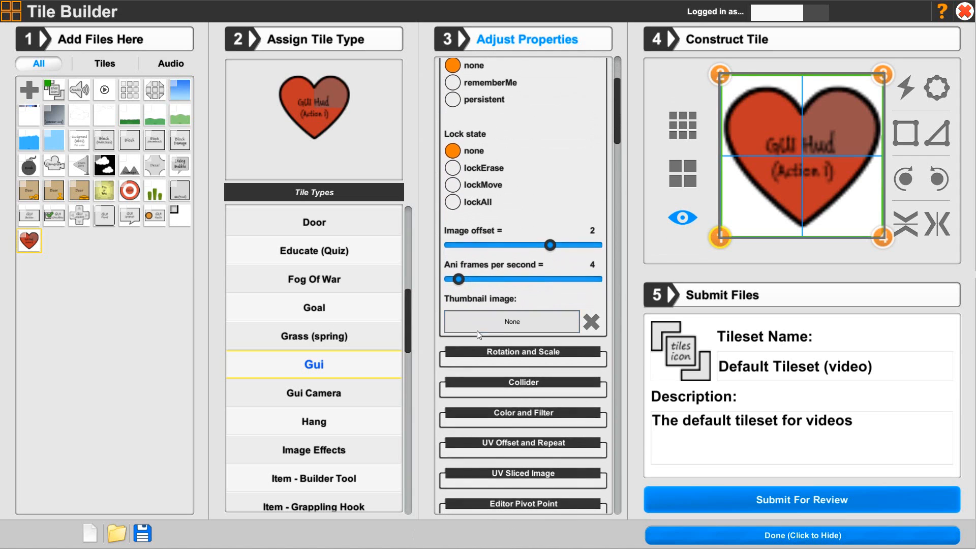
left_click(491, 316)
scroll(492, 315, "down", 8)
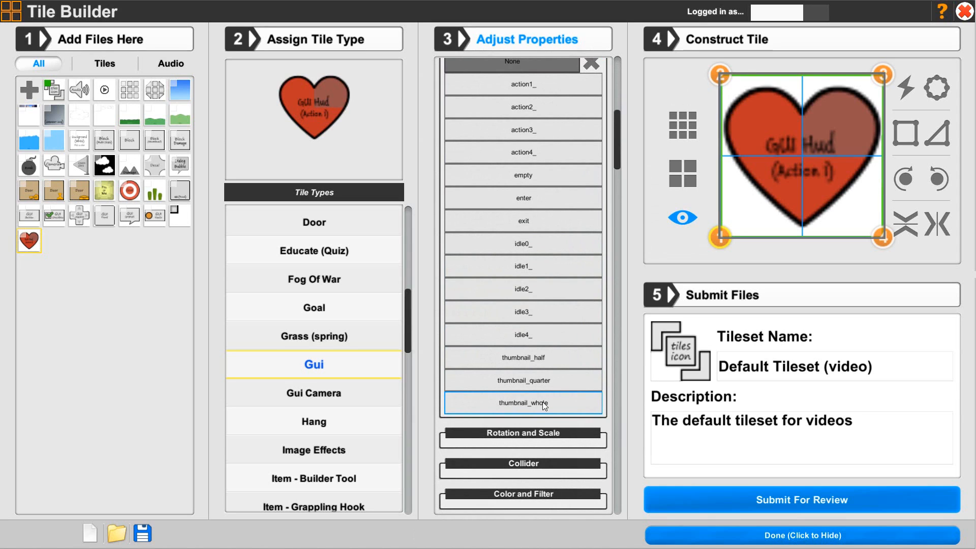
left_click(536, 381)
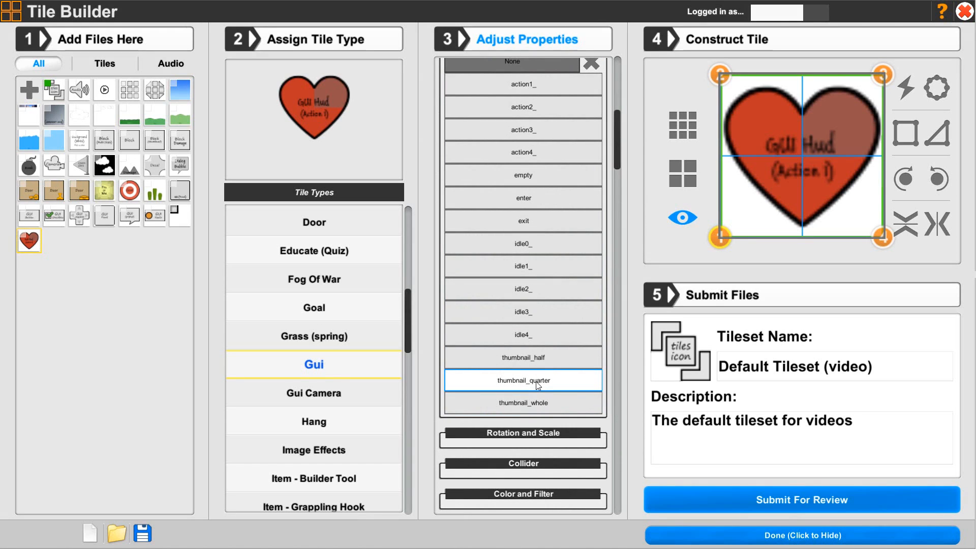
left_click(535, 381)
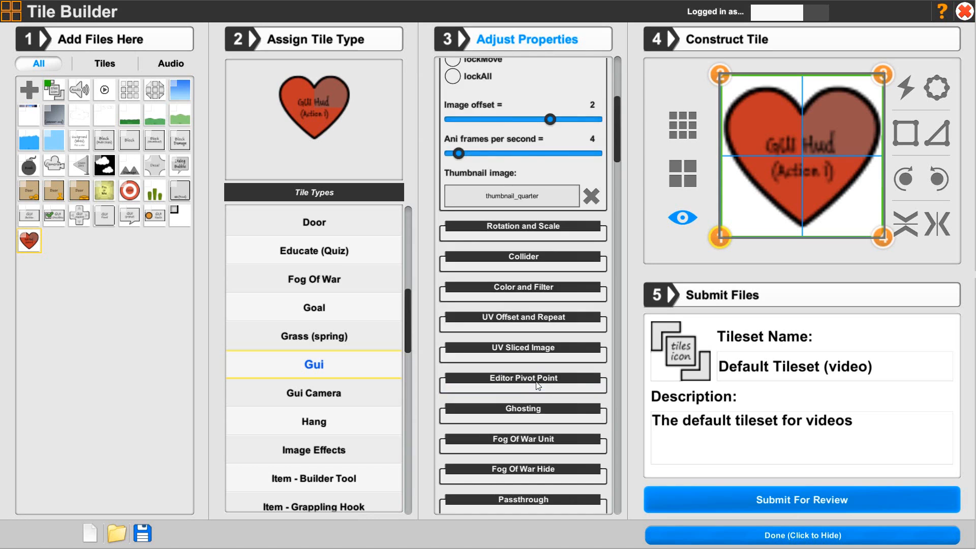
scroll(505, 272, "up", 5)
scroll(509, 259, "up", 3)
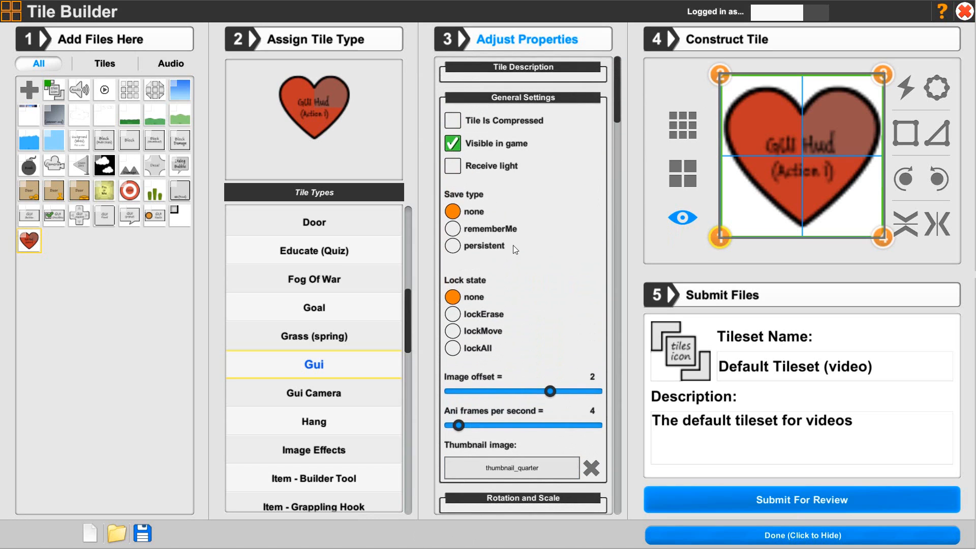
left_click(515, 98)
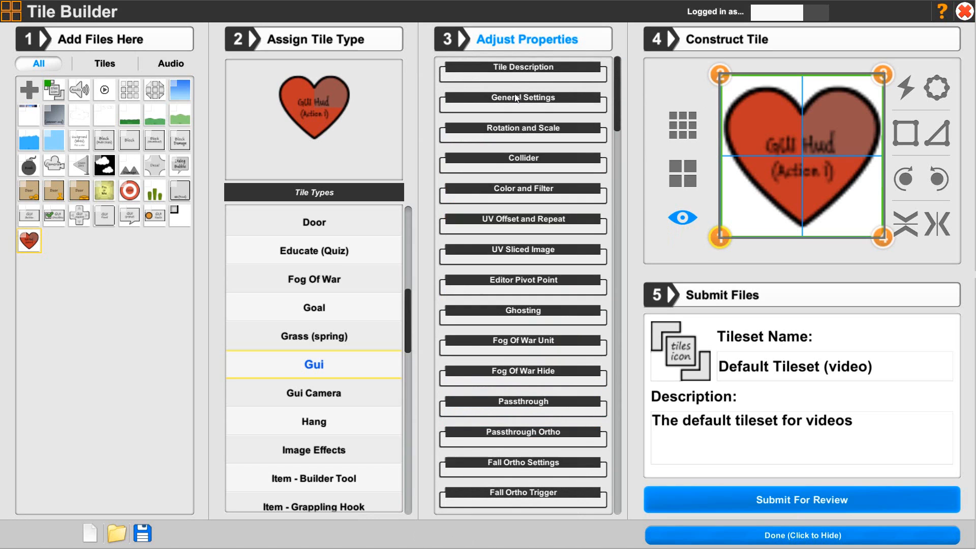
Turn off Collider and Collider when holding for the heart tile
left_click(517, 166)
left_click(452, 182)
left_click(452, 226)
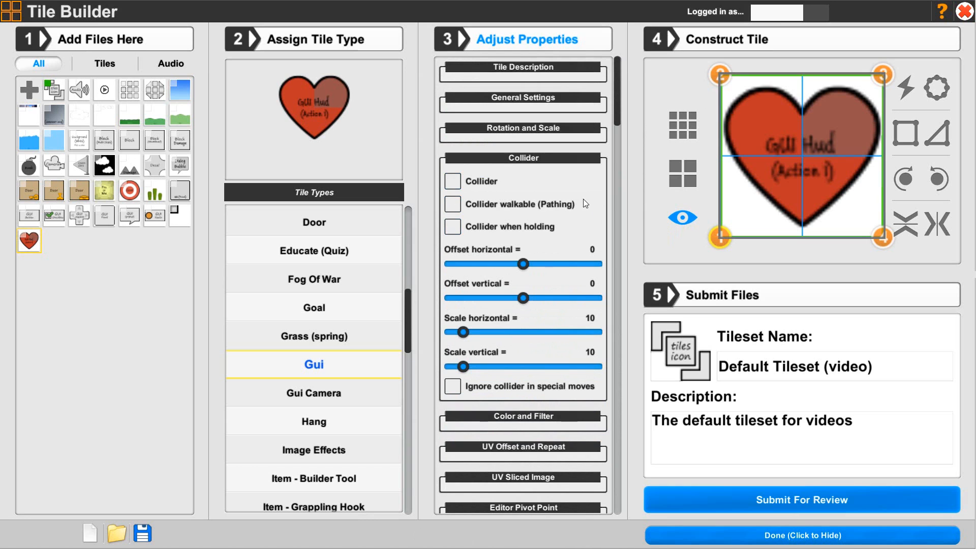
left_click(511, 159)
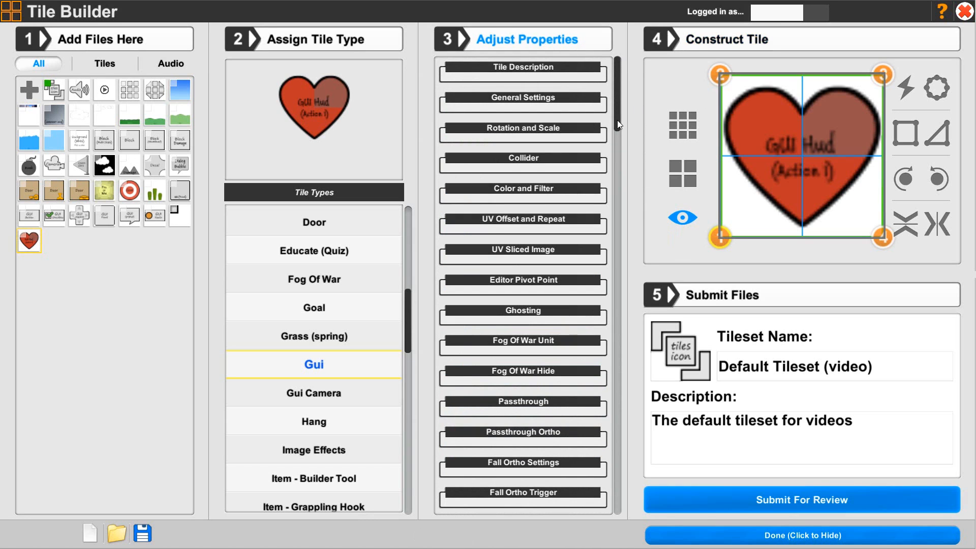
Set the heart tile's Gui Type to hud
left_click_drag(617, 120, 613, 351)
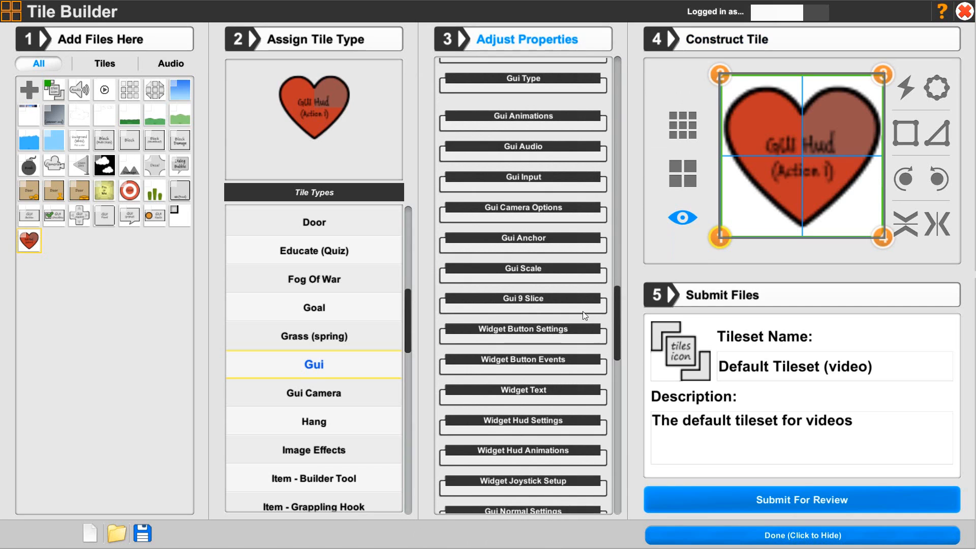
left_click(515, 79)
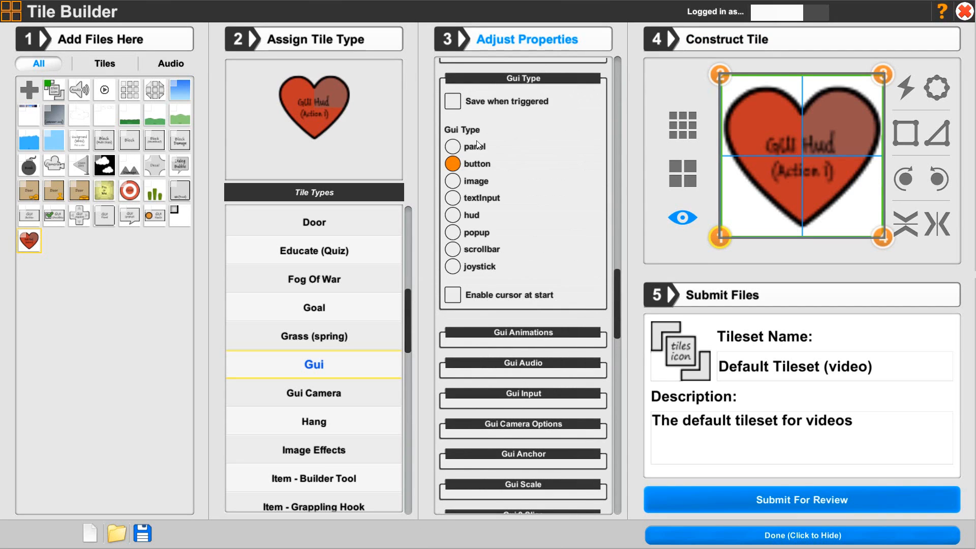
left_click(451, 216)
left_click(542, 80)
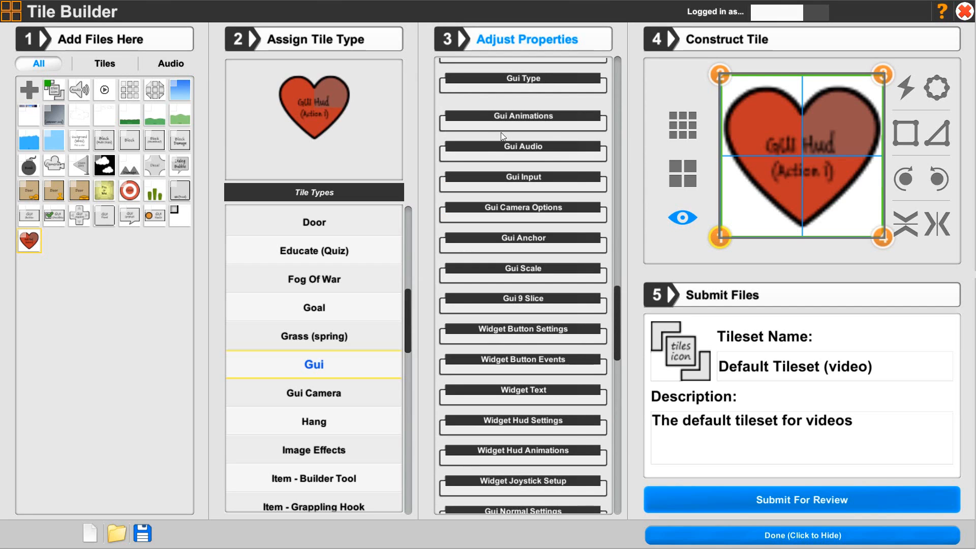
Review the Gui Animations settings of the heart tile without assigning any animation
left_click(476, 123)
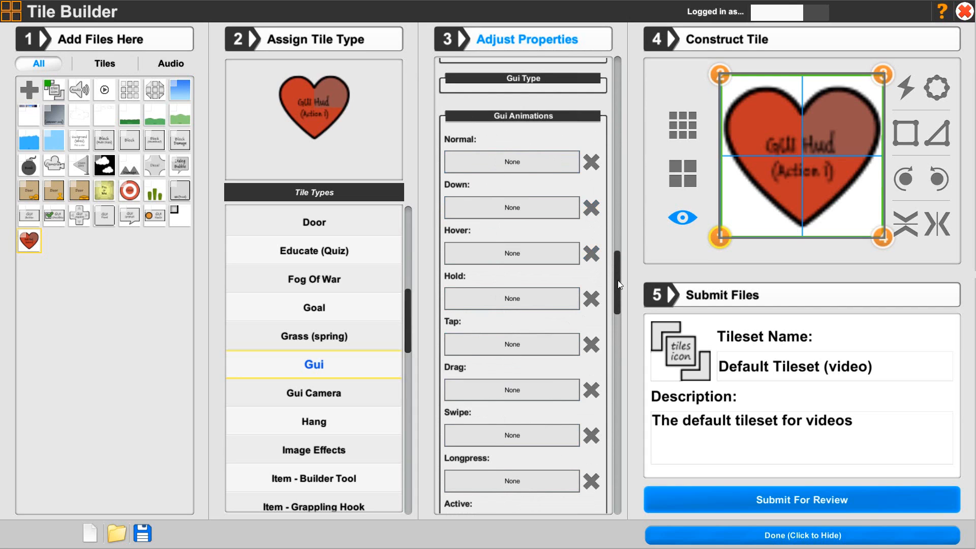
mouse_move(617, 273)
left_mouse_down()
mouse_move(617, 289)
mouse_move(619, 280)
left_mouse_up()
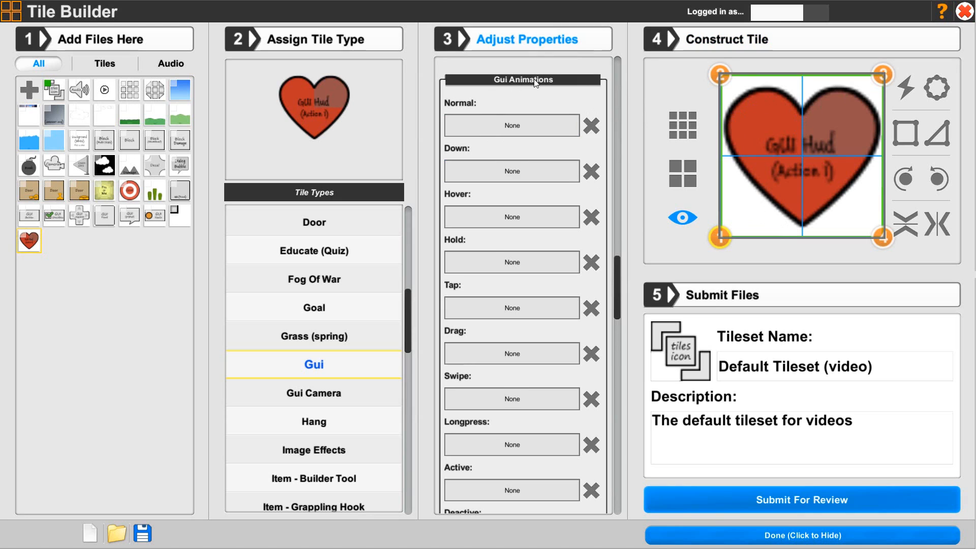
left_click(513, 82)
Disable every Gui Input option of the heart tile except Drag and collapse the Gui Input settings
left_click(522, 142)
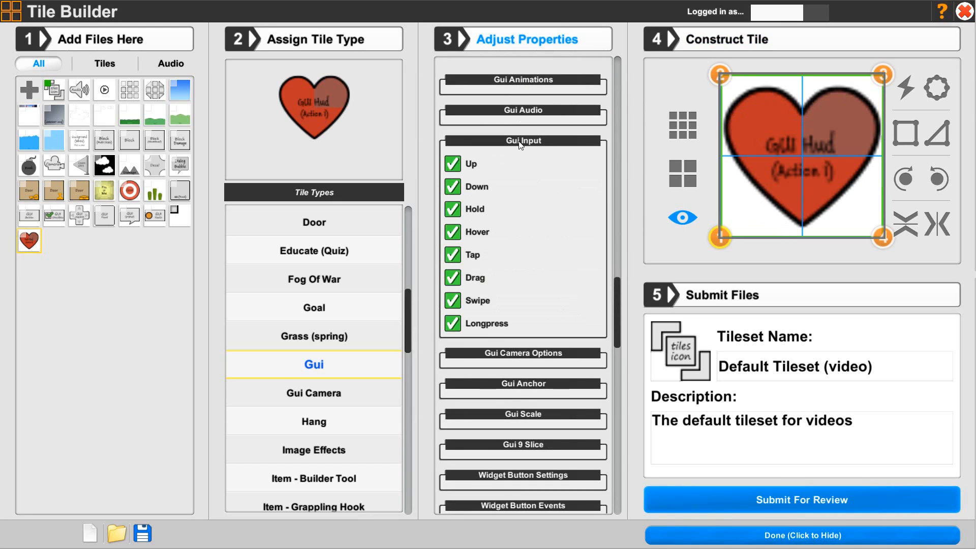
left_click(452, 163)
left_click(453, 187)
left_click(452, 209)
left_click(452, 254)
left_click(452, 277)
left_click(452, 300)
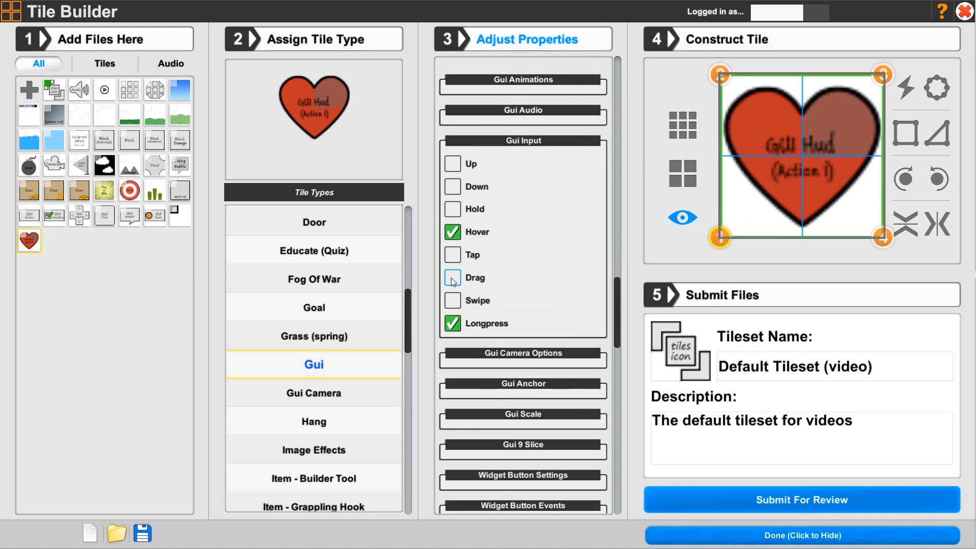
left_click(453, 278)
left_click(452, 323)
left_click(453, 232)
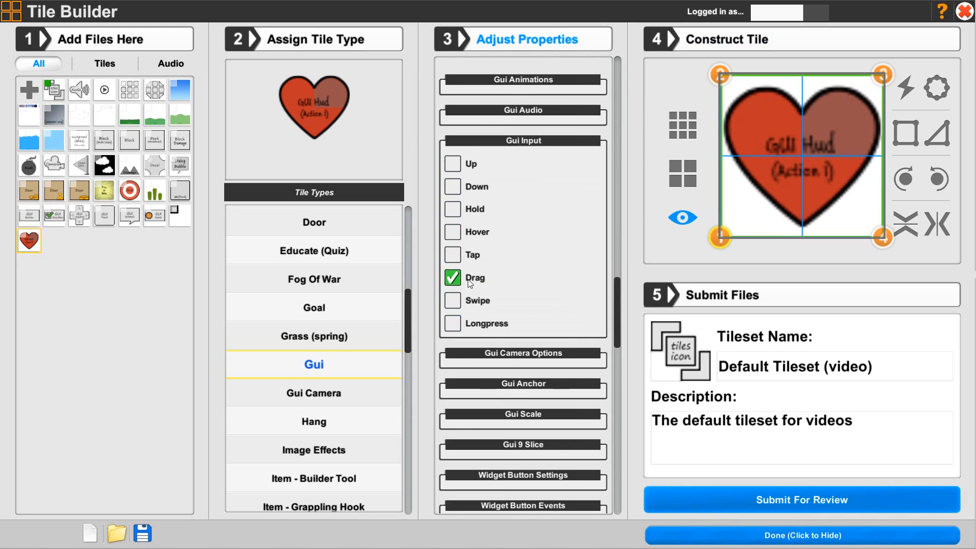
left_click(536, 142)
Check the Gui Camera Options and set the Editor display count to 5 in Widget Hud Settings
left_click(530, 164)
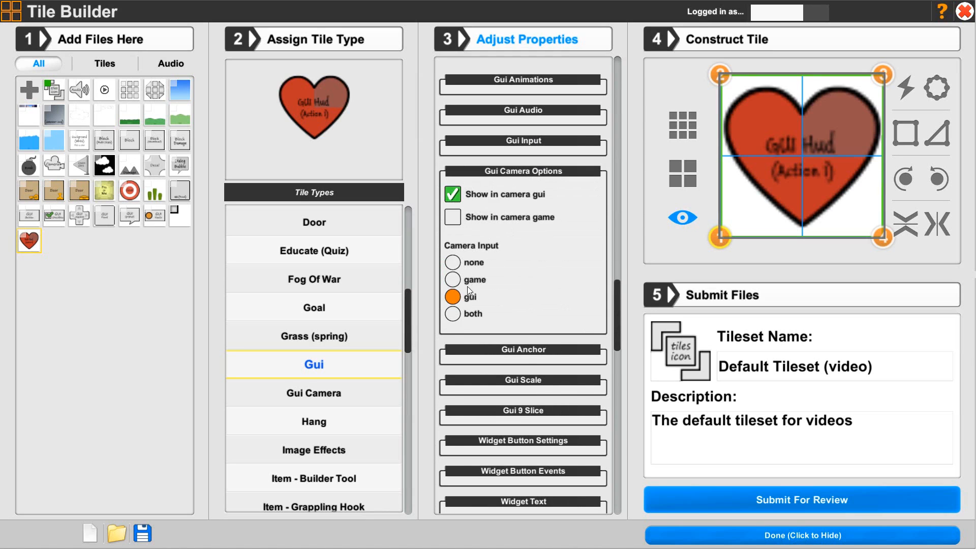
left_click(548, 179)
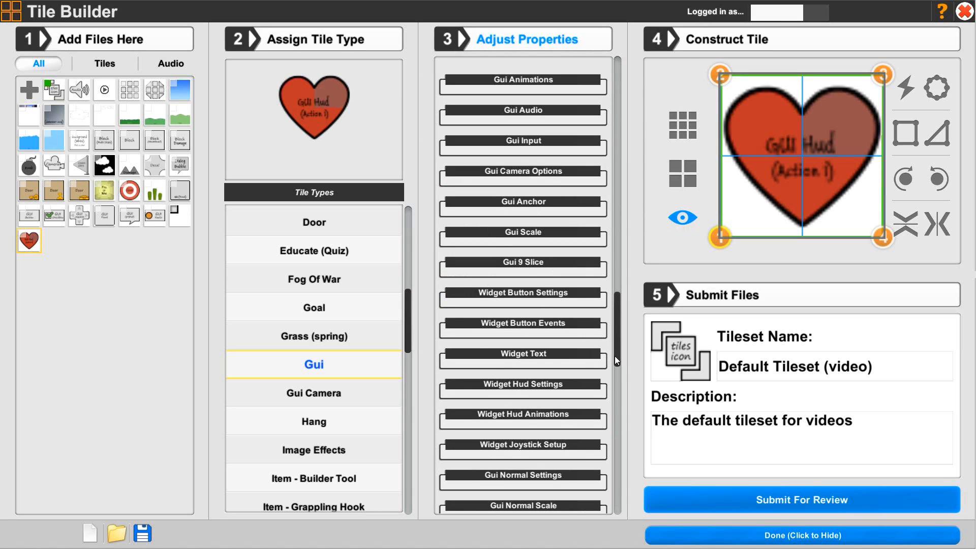
left_click_drag(614, 355, 612, 399)
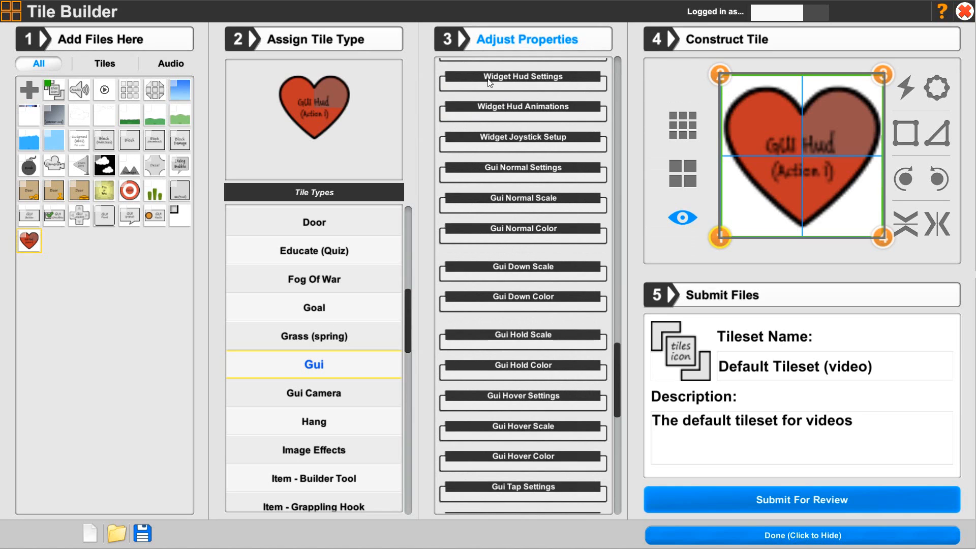
left_click(544, 76)
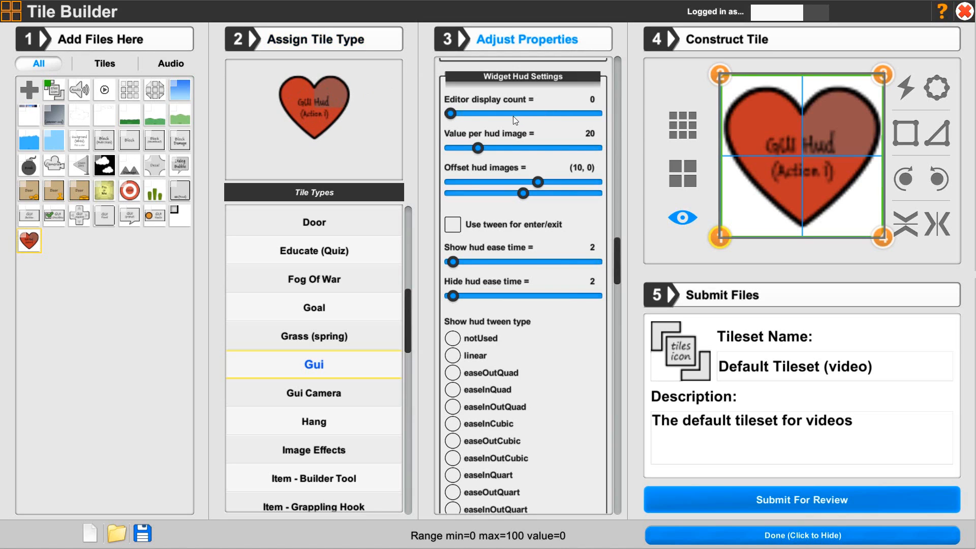
left_click_drag(451, 113, 458, 115)
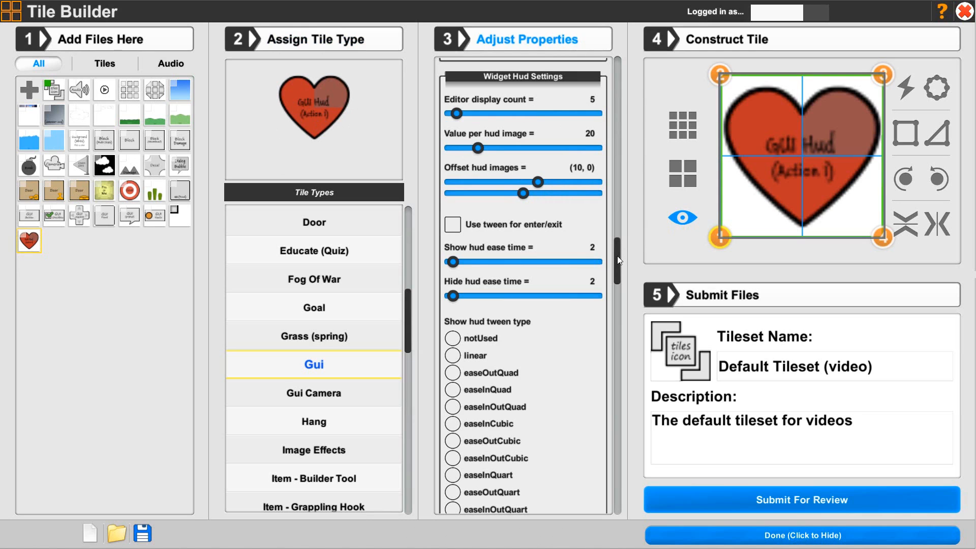
left_click_drag(617, 255, 615, 269)
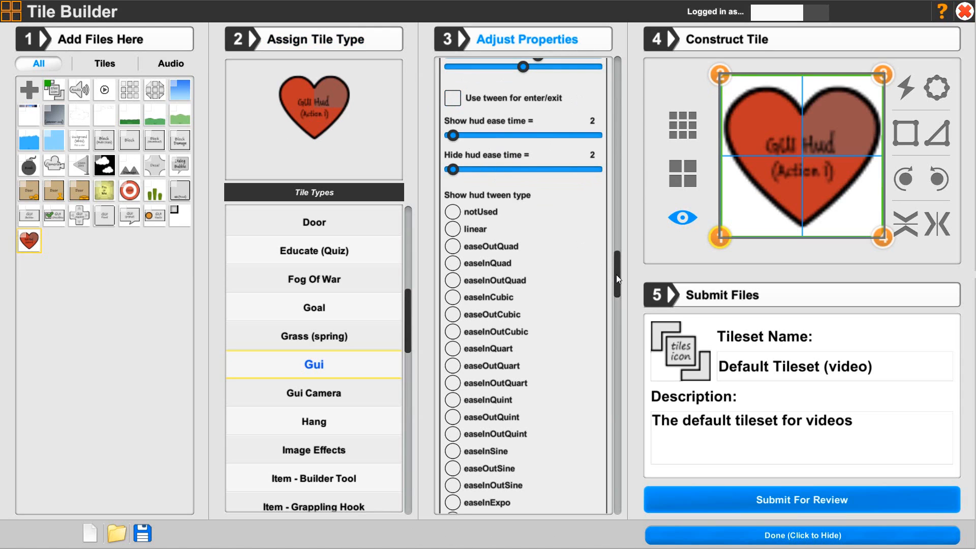
mouse_move(616, 275)
left_mouse_down()
mouse_move(607, 430)
mouse_move(609, 275)
left_mouse_up()
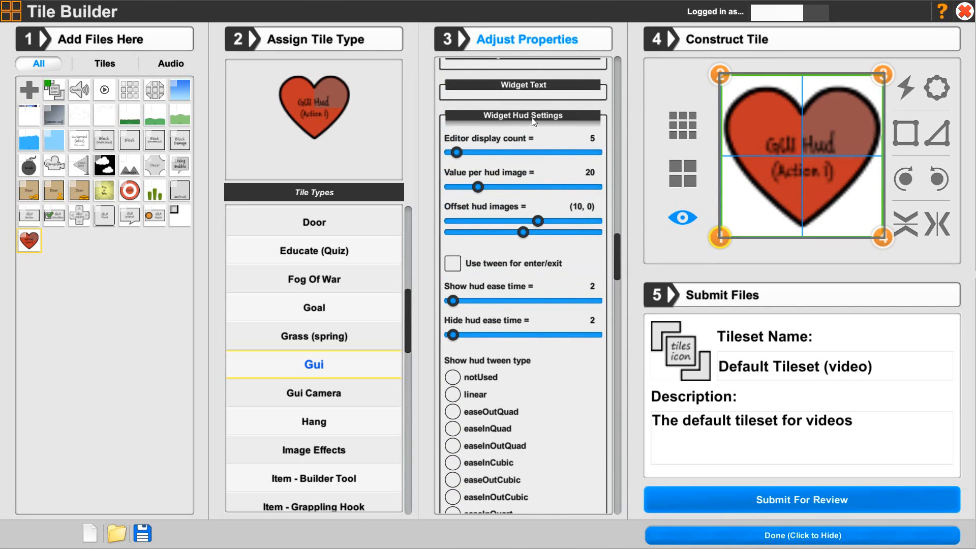
left_click(532, 118)
In Widget Hud Animations, assign enter to Enter, exit to Exit and idle0_ to Idle start
left_click(519, 145)
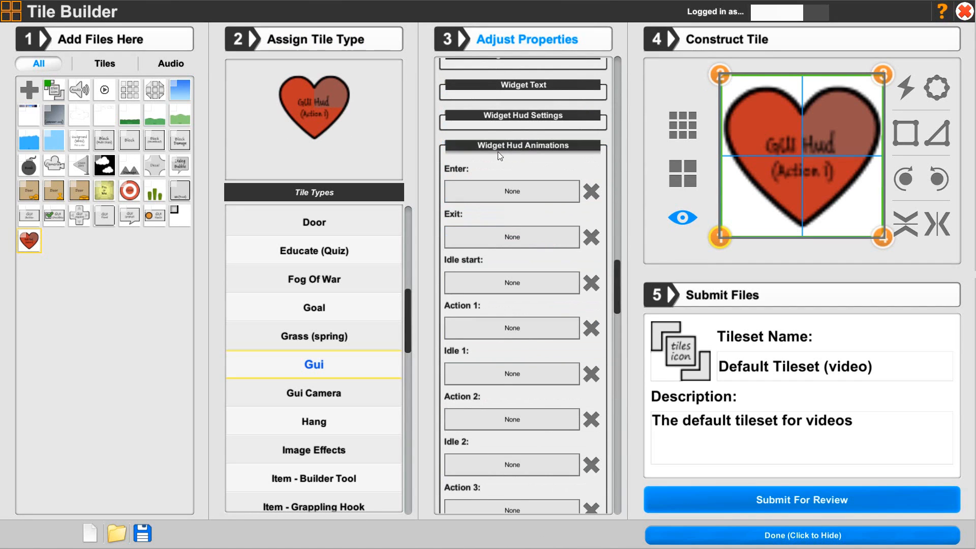
mouse_move(614, 295)
left_mouse_down()
mouse_move(609, 396)
mouse_move(606, 340)
mouse_move(619, 309)
left_mouse_up()
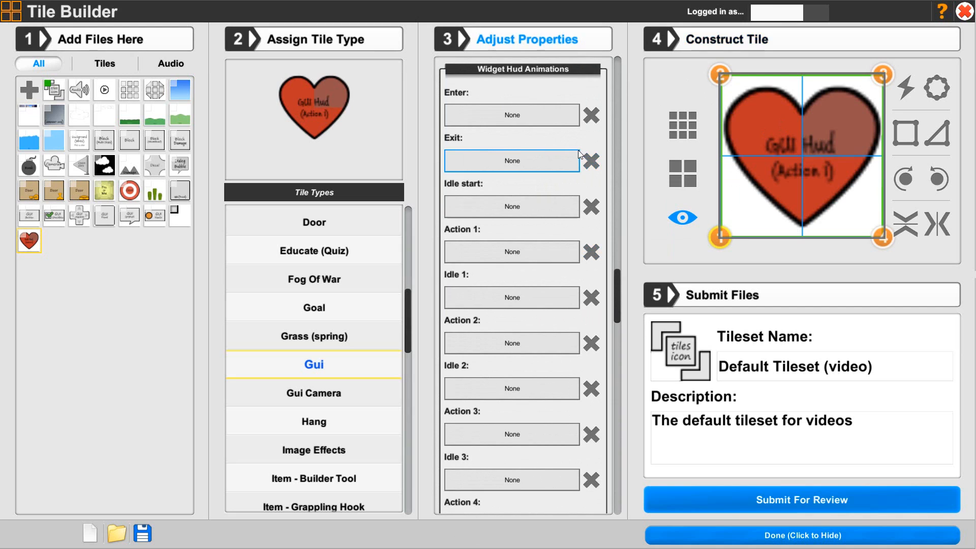
left_click(517, 116)
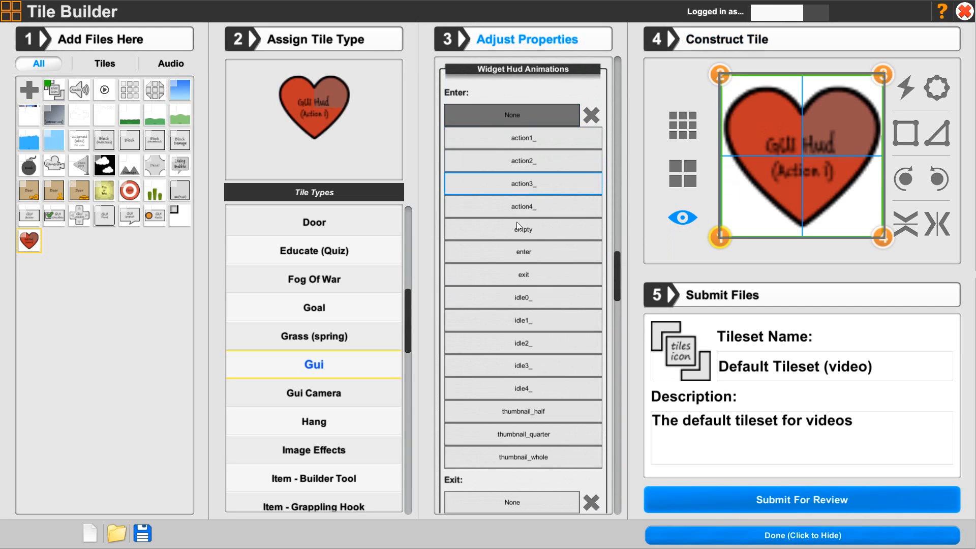
left_click(515, 251)
left_click(493, 161)
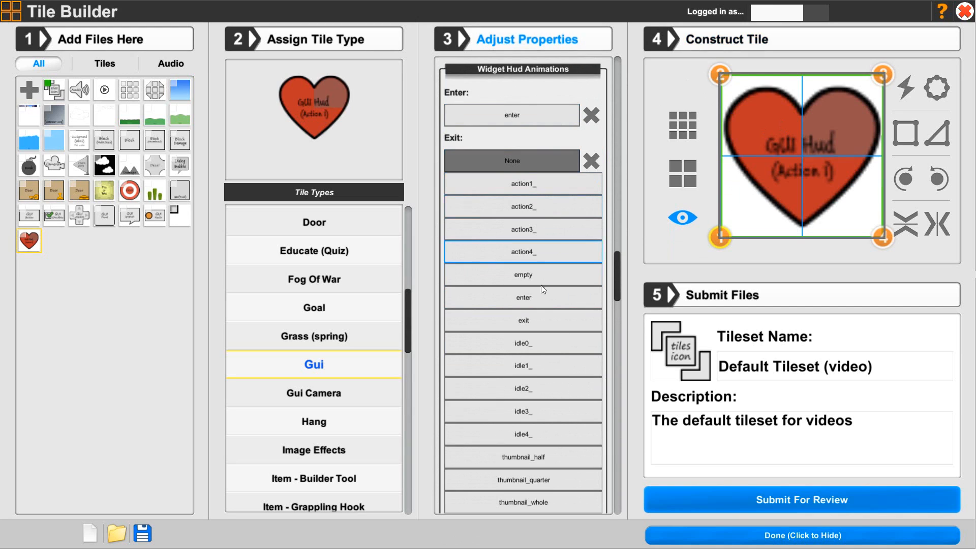
left_click(530, 325)
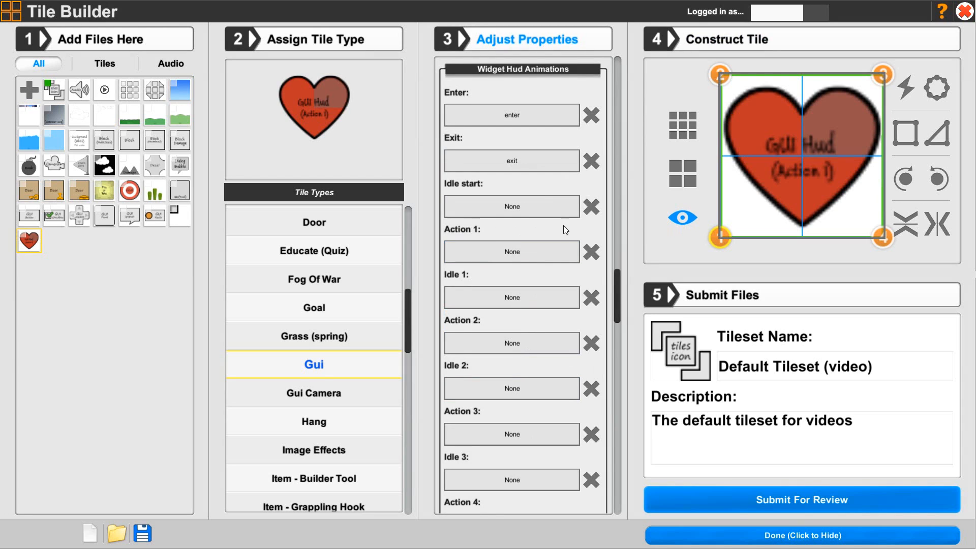
left_click(503, 208)
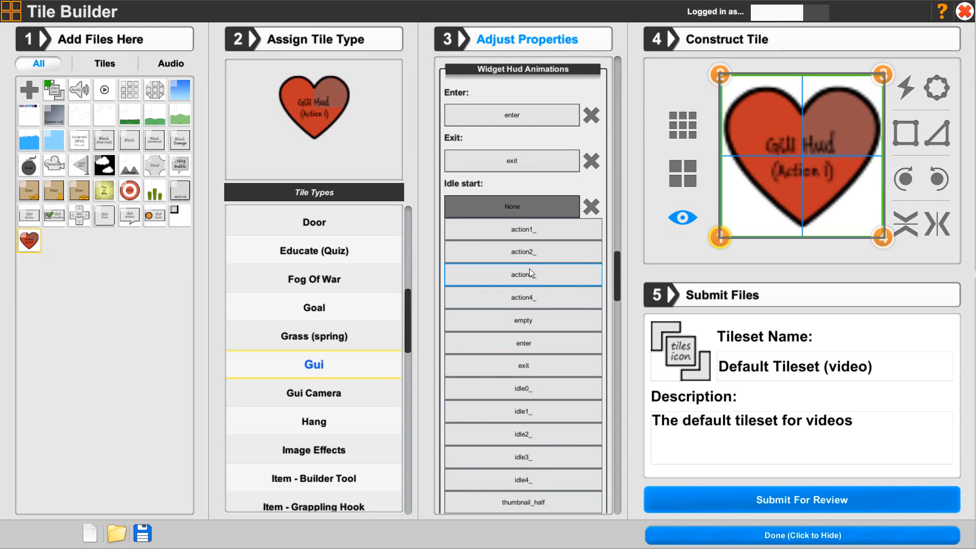
left_click(527, 388)
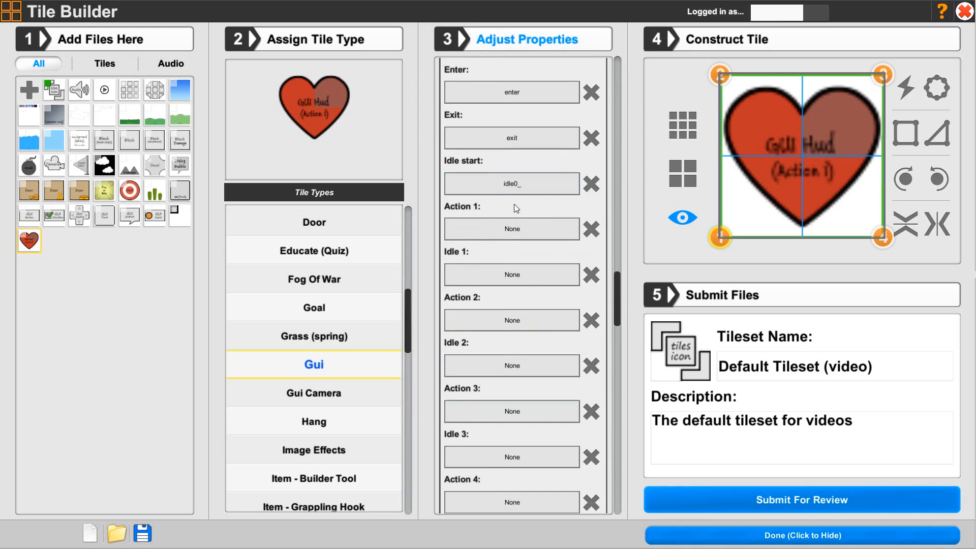
Assign the action1_ animation to Action 1 and idle1_ to Idle 1 in Widget Hud Animations
scroll(517, 200, "down", 3)
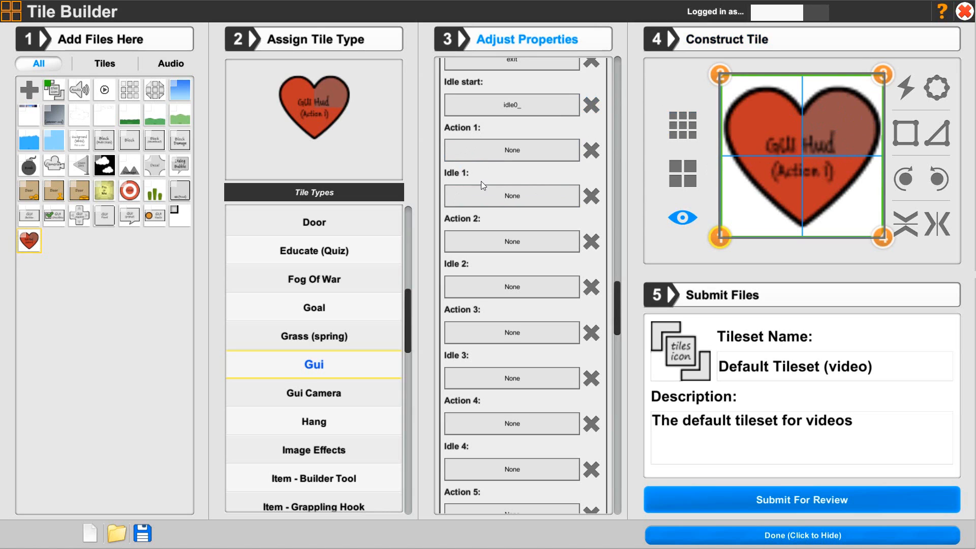
left_click(516, 154)
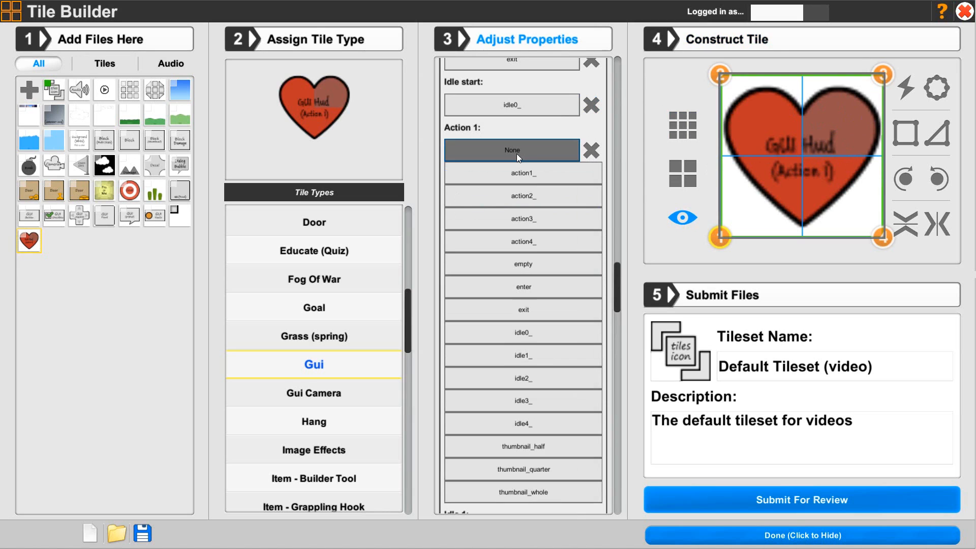
left_click(515, 173)
left_click(517, 205)
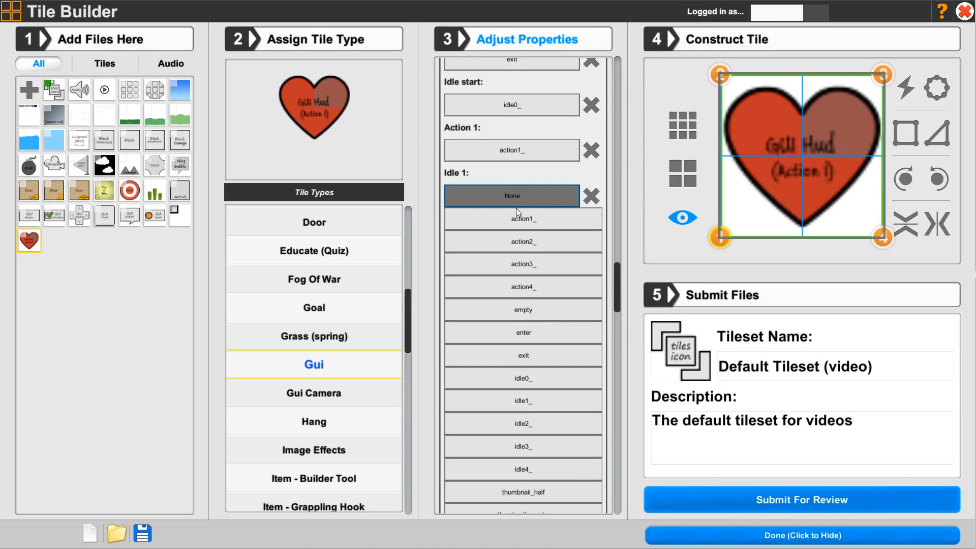
left_click(517, 400)
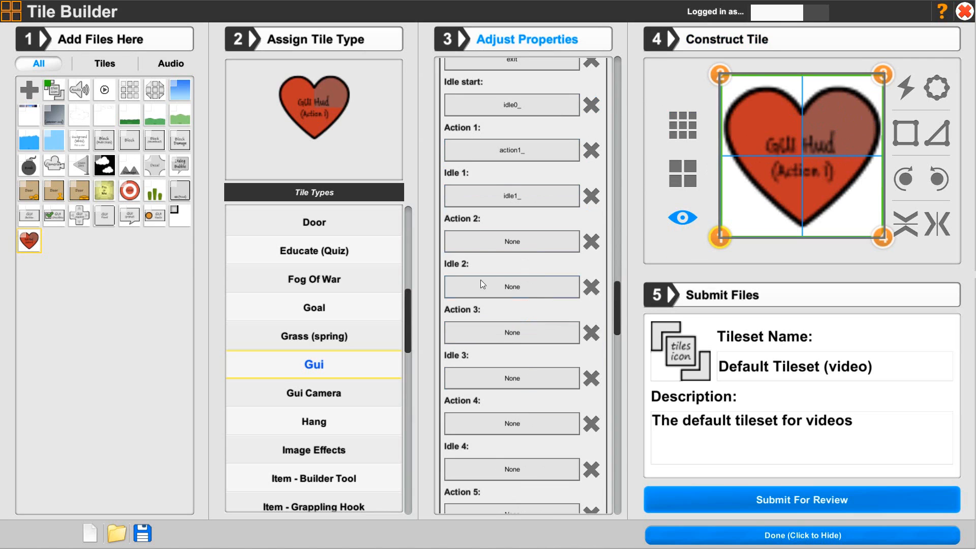
Assign the action2_ animation to Action 2 and idle2_ to Idle 2
left_click(498, 242)
left_click(509, 278)
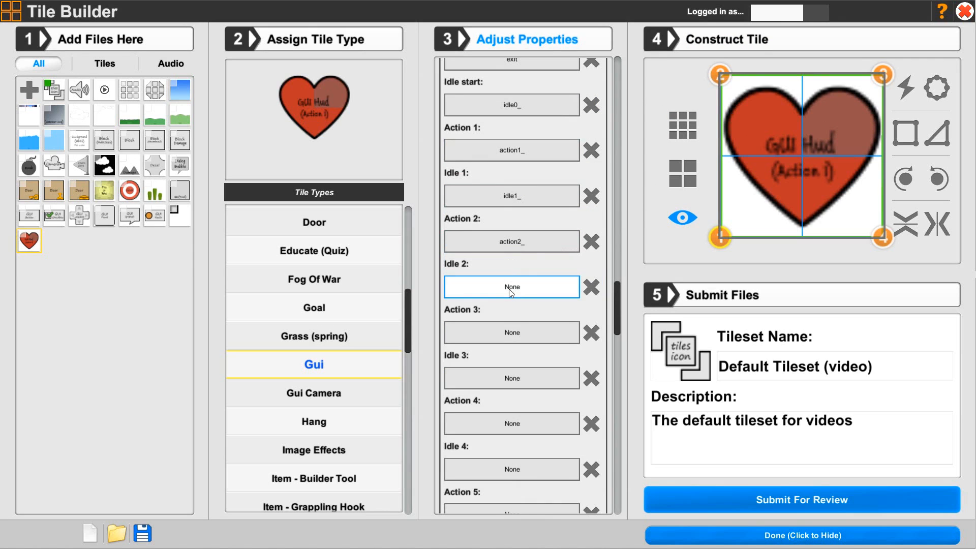
left_click(509, 289)
left_click(526, 508)
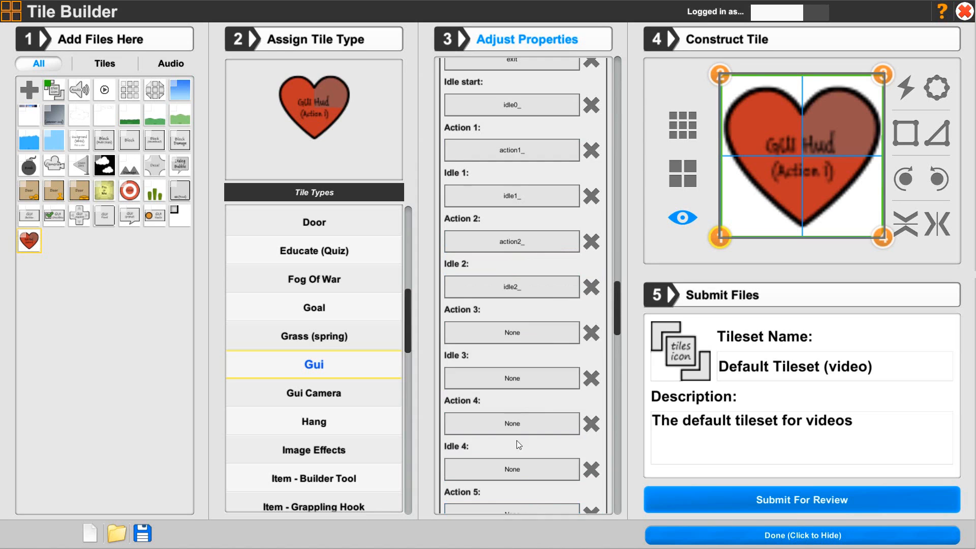
Assign the action3_ animation to Action 3 and idle3_ to Idle 3
scroll(508, 386, "down", 3)
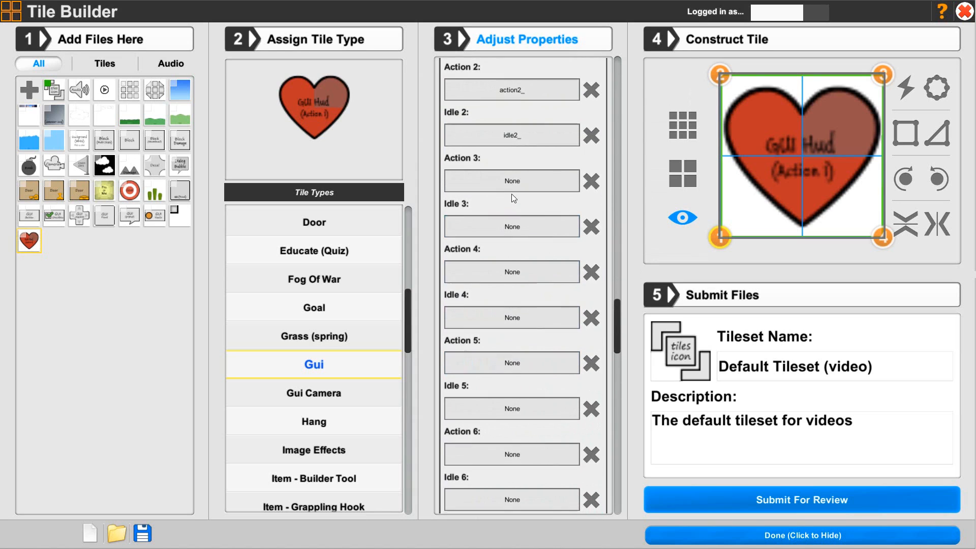
left_click(514, 181)
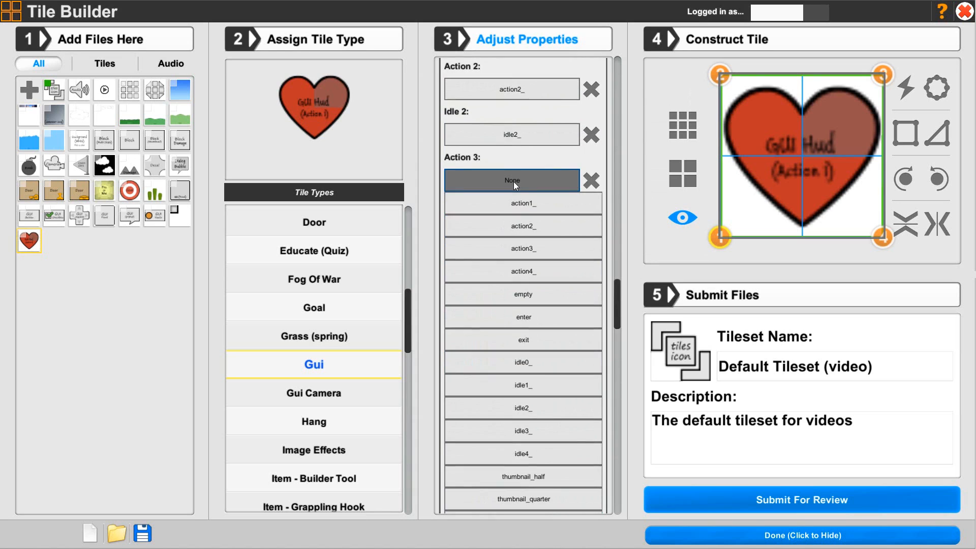
left_click(507, 248)
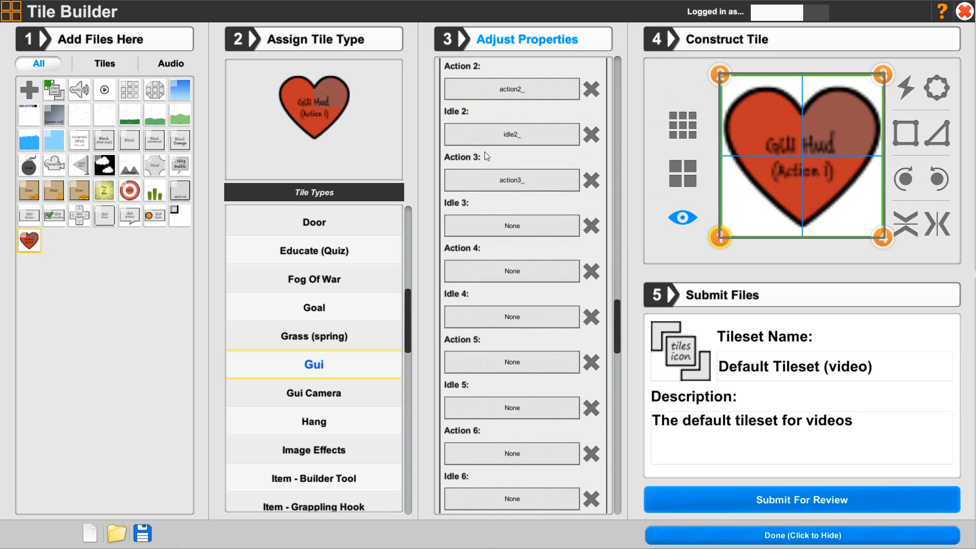
left_click(519, 227)
scroll(518, 316, "down", 1)
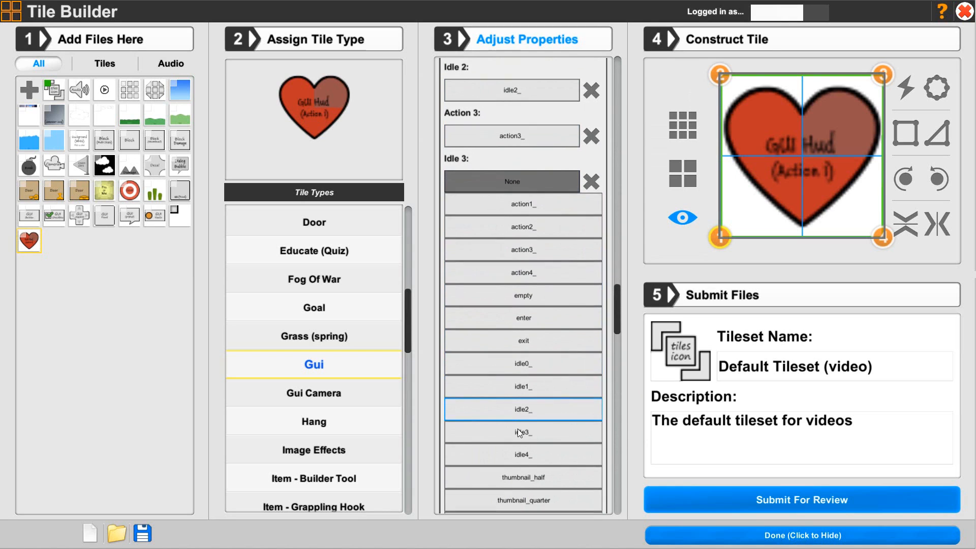
left_click(518, 432)
Assign the action4_ animation to Action 4 and idle4_ to Idle 4
left_click(511, 228)
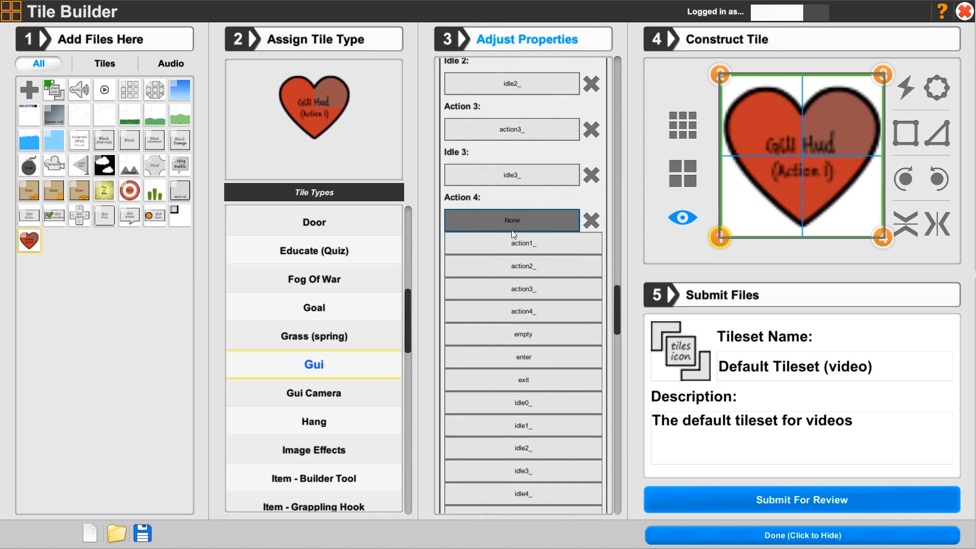
left_click(522, 311)
left_click(521, 273)
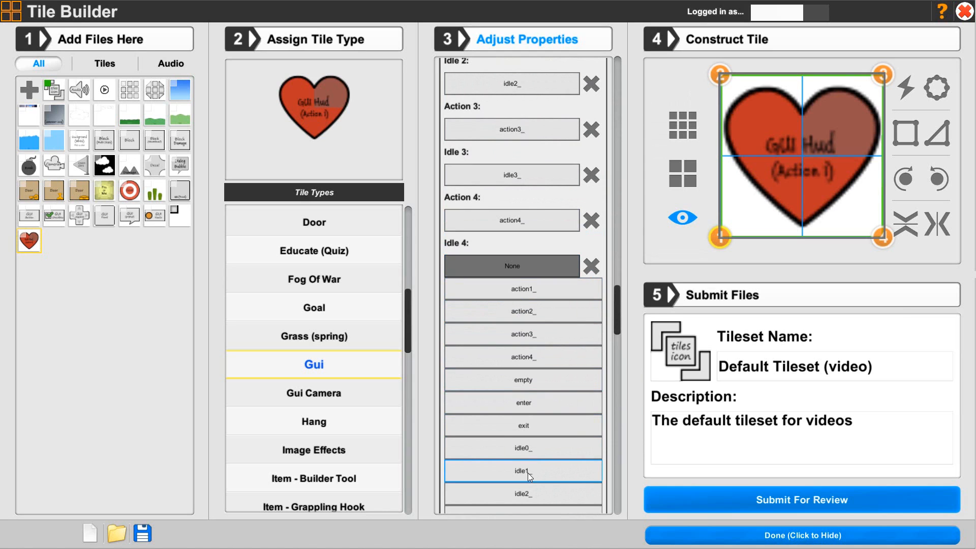
scroll(516, 469, "down", 3)
left_click(525, 386)
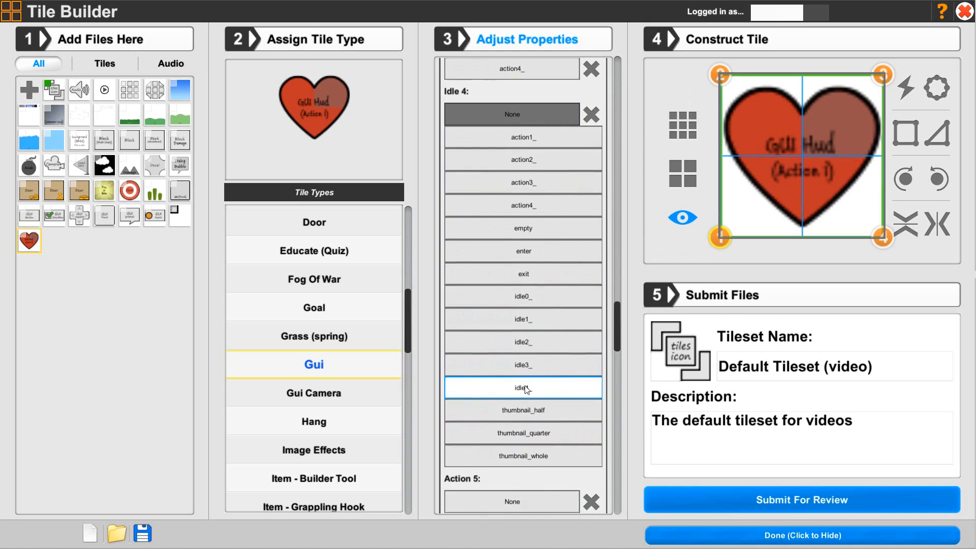
Look over the remaining Widget Hud Animations slots, collapse that section and recheck the Widget Hud Settings
scroll(554, 344, "up", 4)
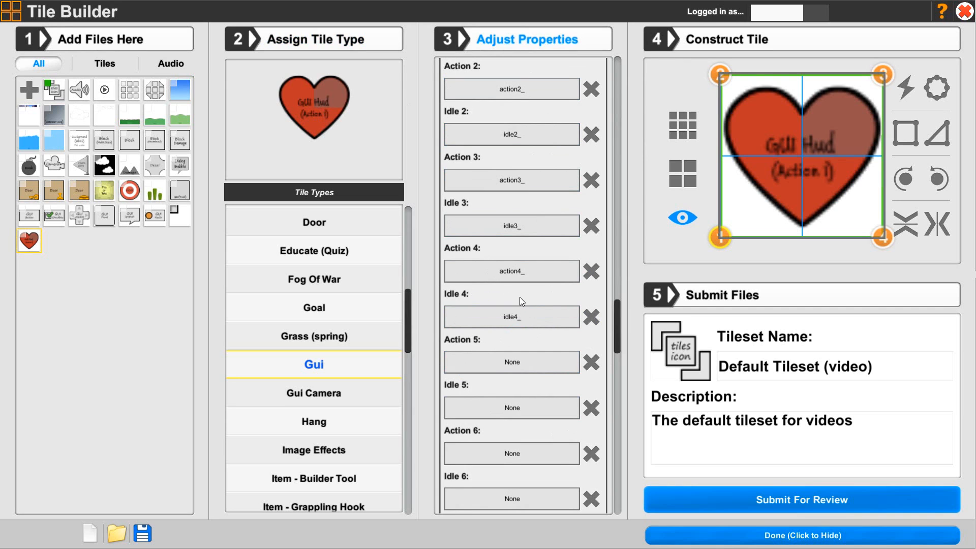
left_click_drag(613, 305, 611, 366)
scroll(561, 295, "up", 10)
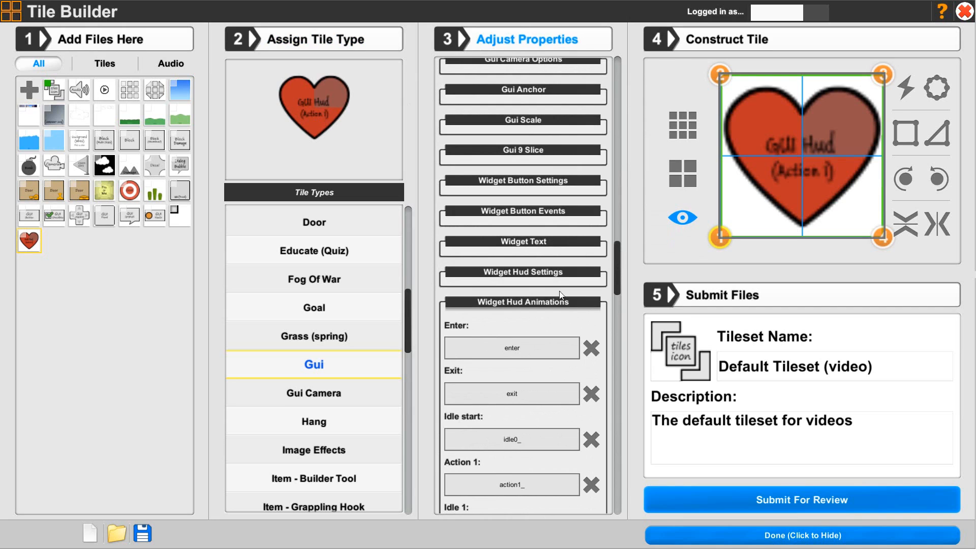
left_click(550, 302)
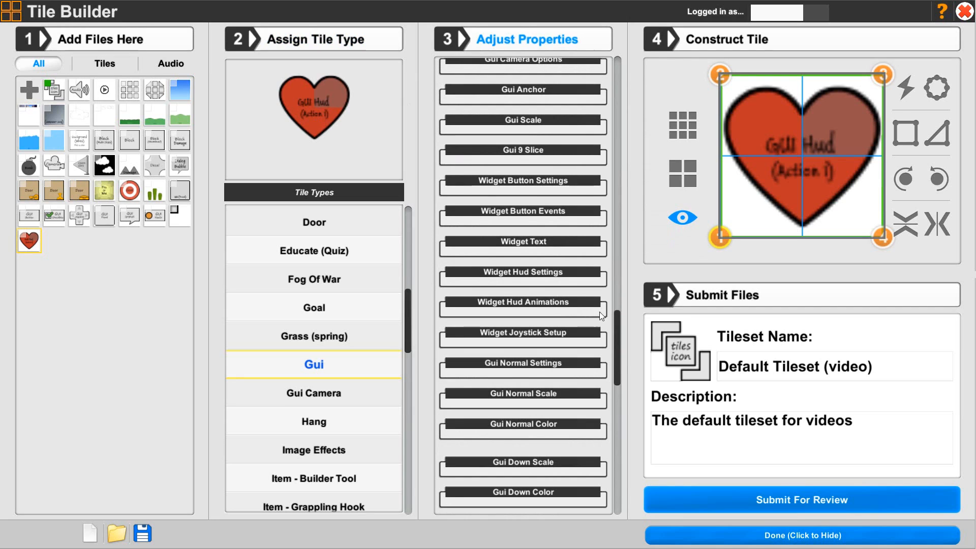
left_click(517, 271)
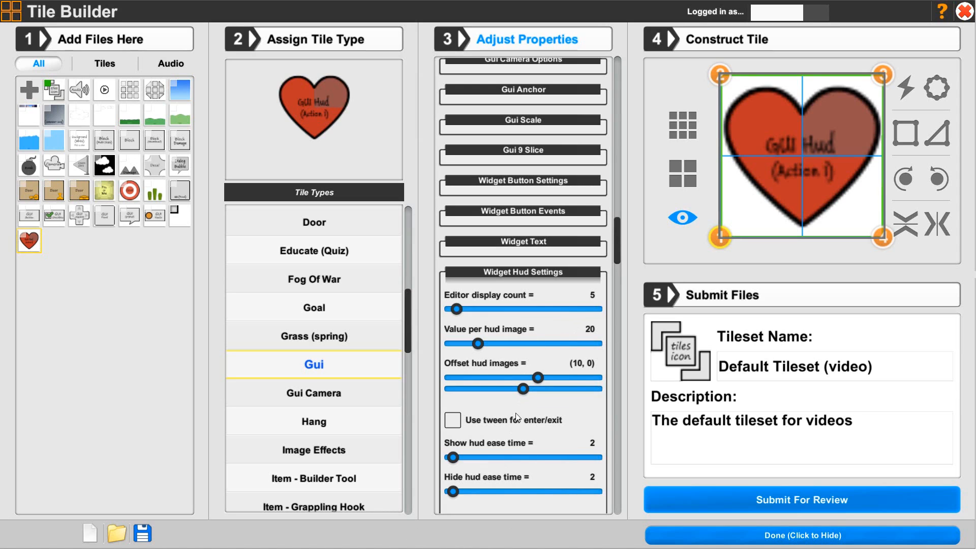
left_click(559, 271)
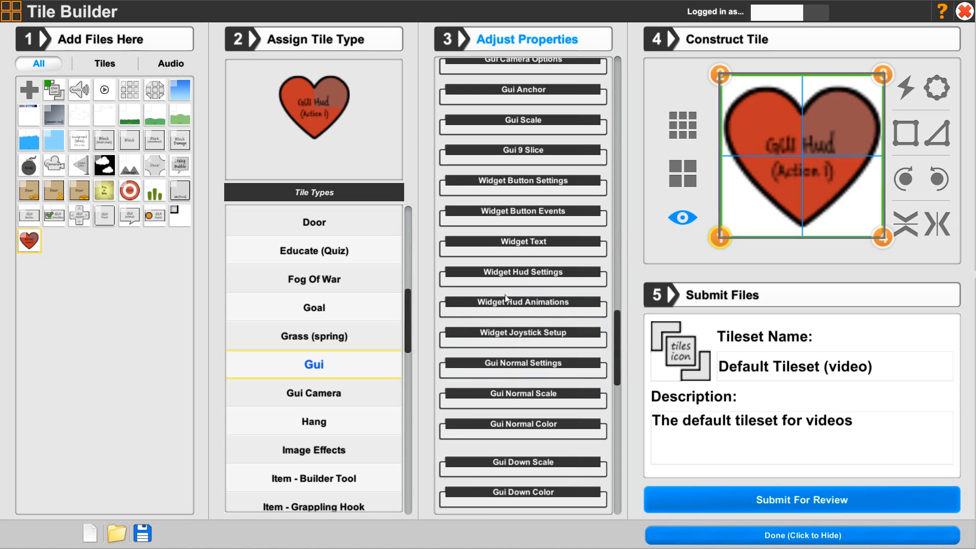
Set the Watcher's Display value with option to image for the heart tile
left_click_drag(618, 343, 550, 505)
left_click(489, 497)
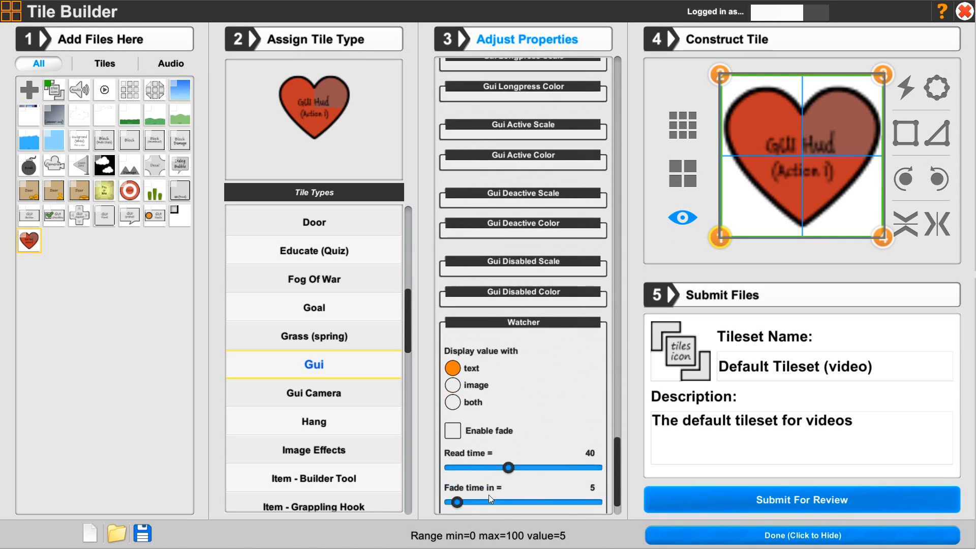
left_click(452, 325)
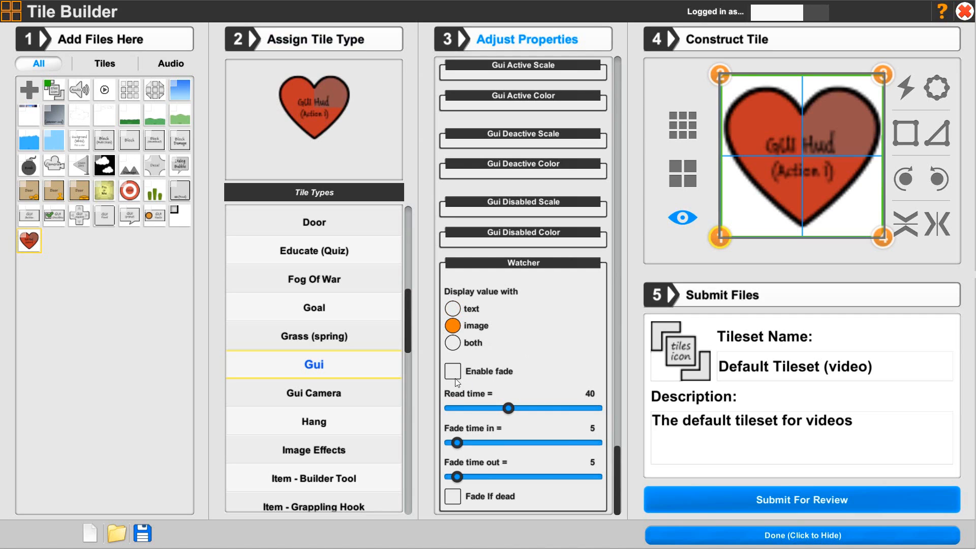
mouse_move(490, 412)
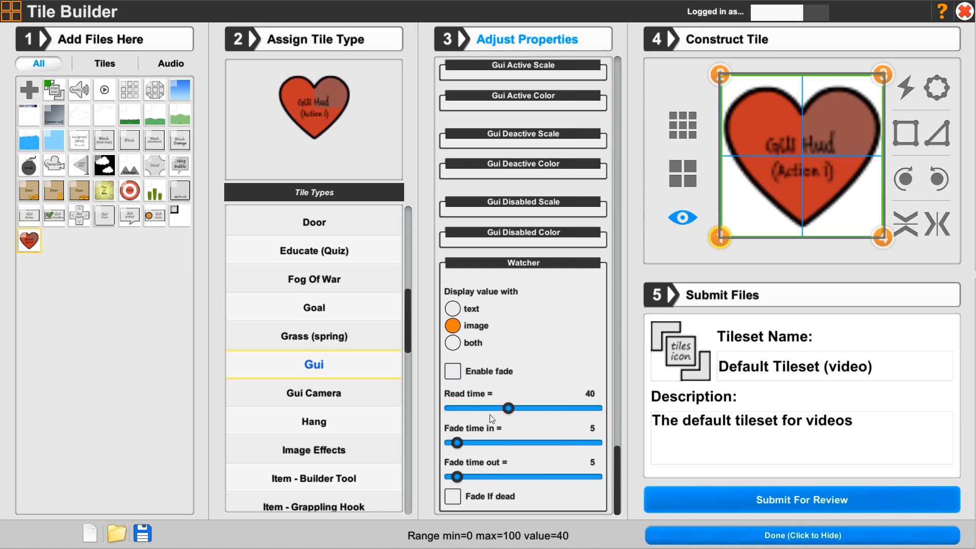